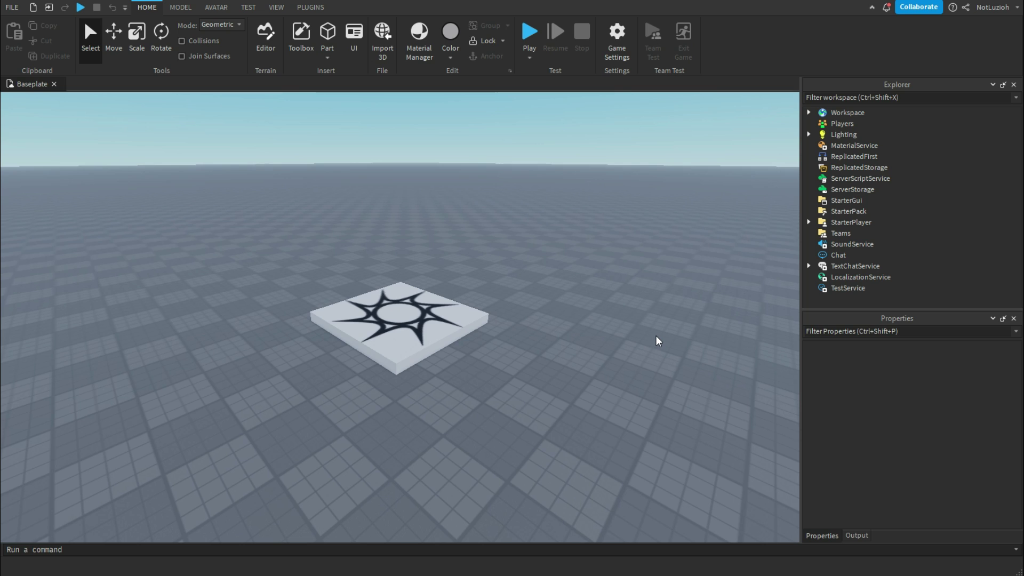
# Insert a ScreenGui under StarterGui and name it MainMenuUI
pyautogui.moveTo(825, 182)
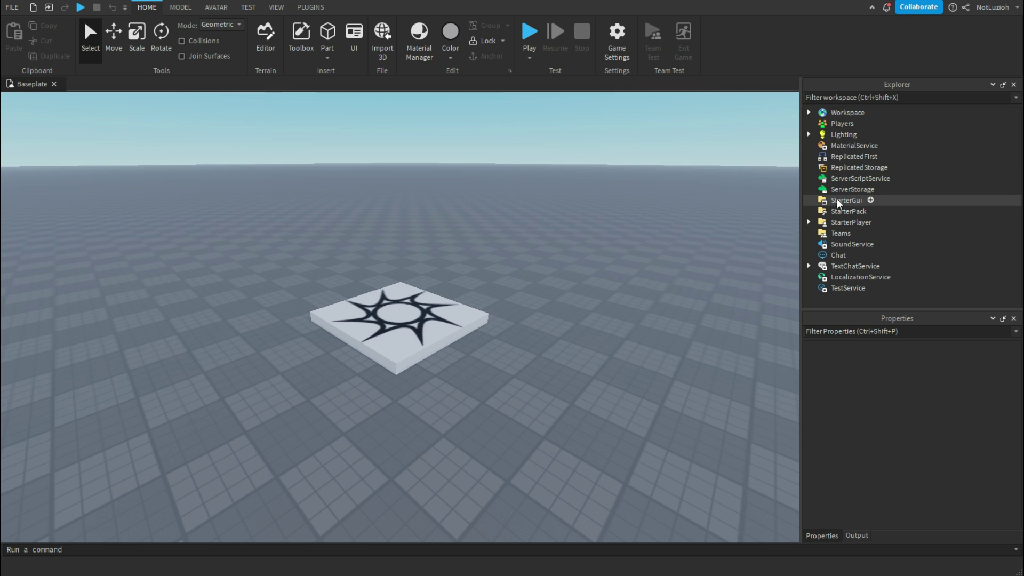
pyautogui.click(856, 200)
pyautogui.click(870, 200)
pyautogui.click(859, 244)
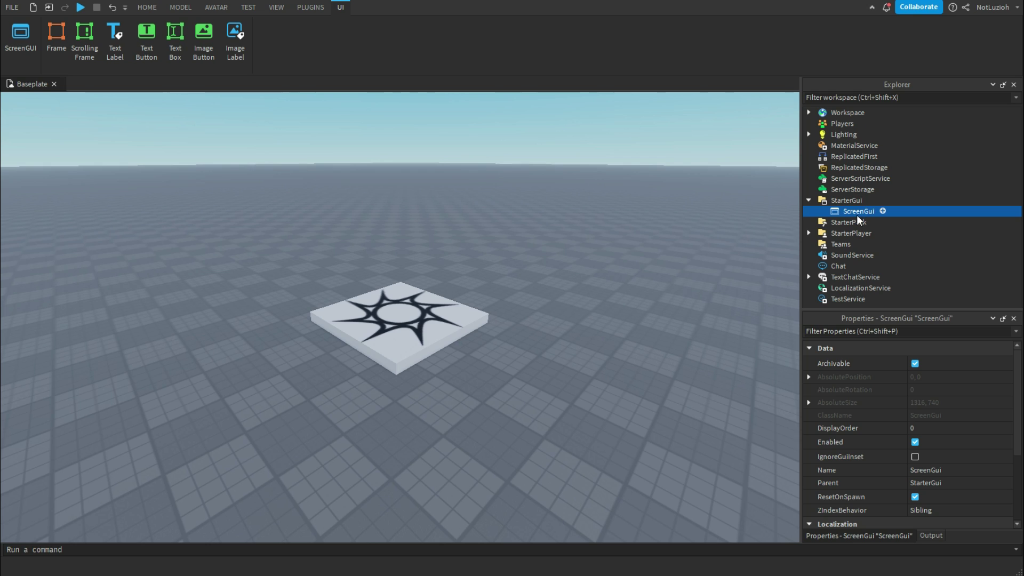
pyautogui.write('MainMenuUI')
pyautogui.press('Return')
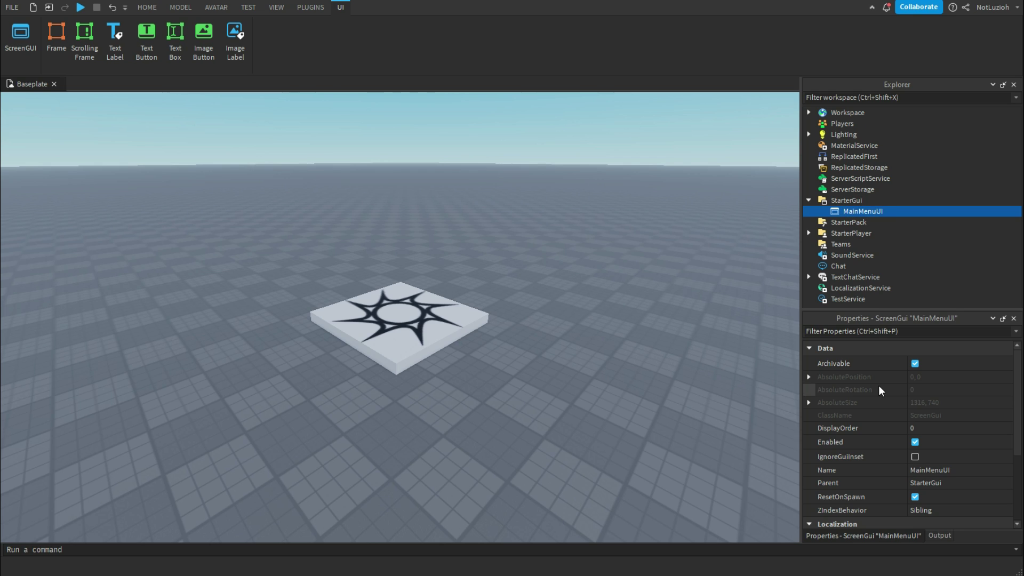
# Turn on IgnoreGuiInset for MainMenuUI
pyautogui.scroll(-1, 882, 388)
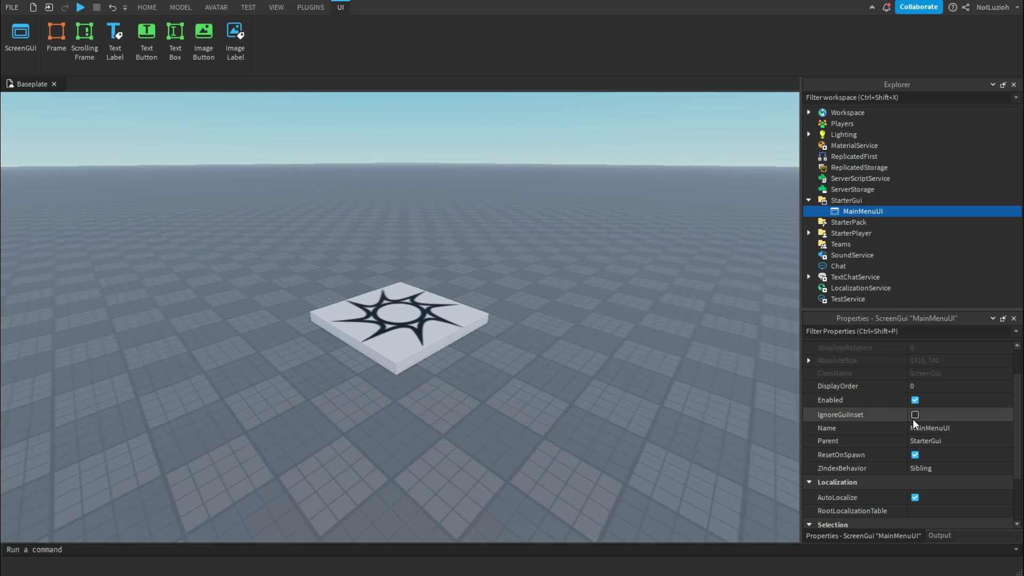
pyautogui.click(932, 416)
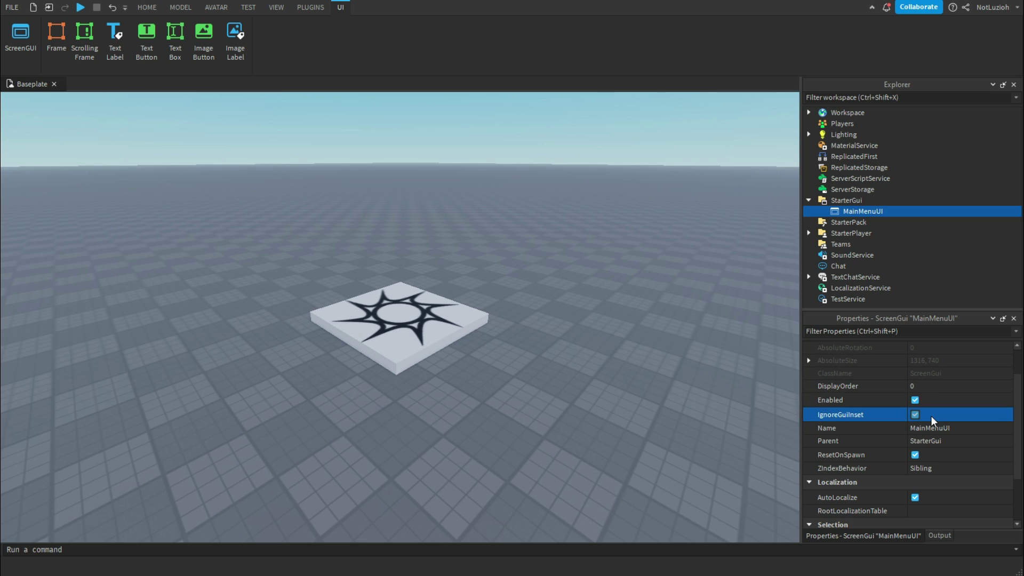
pyautogui.scroll(1, 923, 394)
# Add a Frame inside MainMenuUI and rename it MenuFrame
pyautogui.click(892, 212)
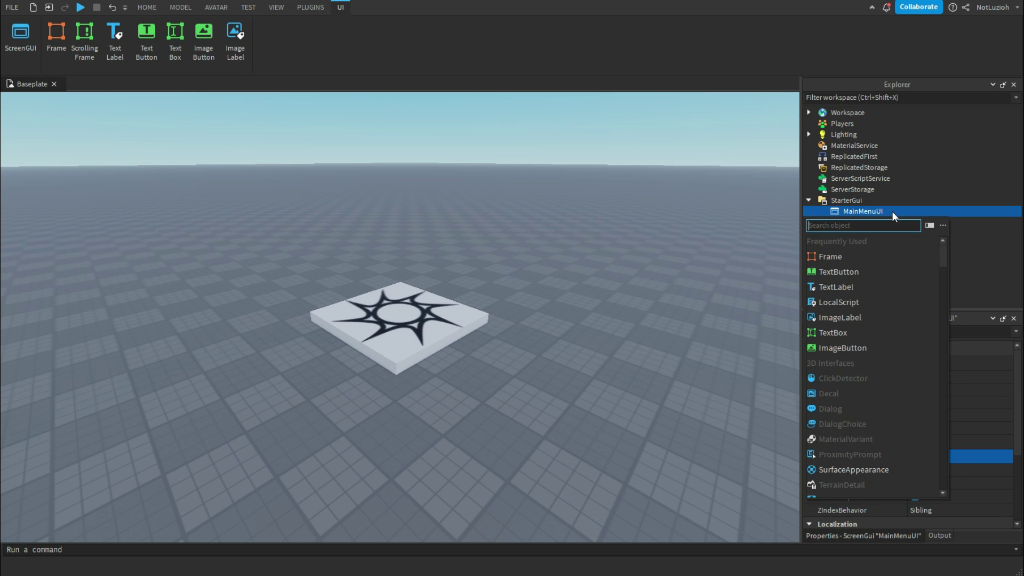
pyautogui.click(847, 255)
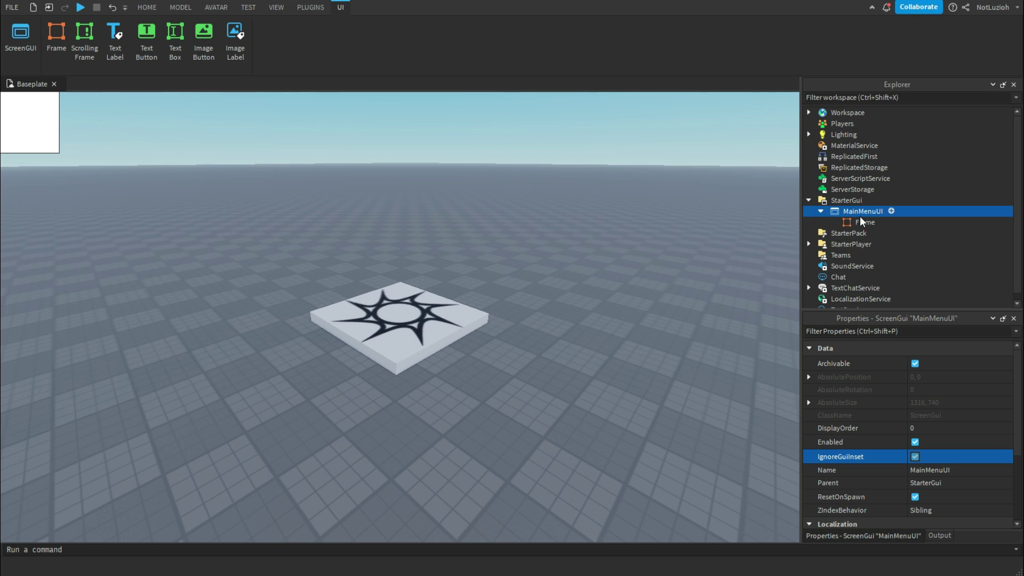
pyautogui.click(864, 221)
pyautogui.press('F2')
pyautogui.write('MenuFrame')
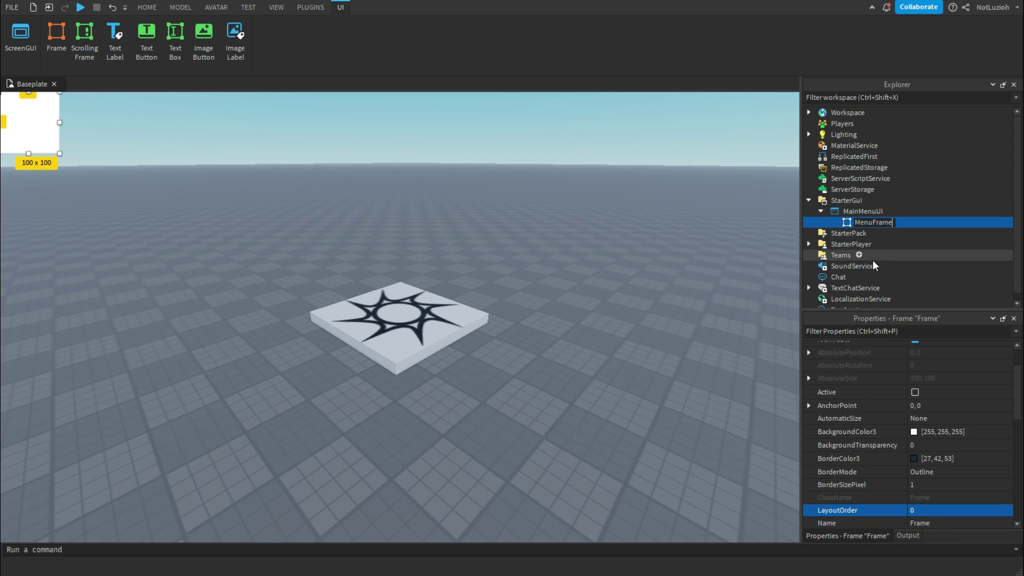
pyautogui.press('Return')
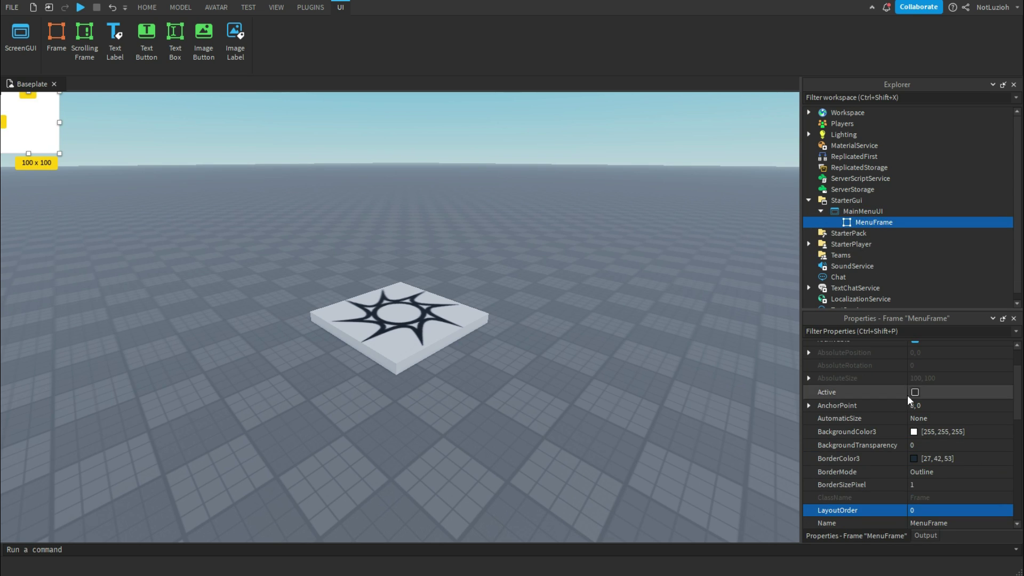
# Set MenuFrame's AnchorPoint to 0.5, 0.5 and BorderSizePixel to 0
pyautogui.click(955, 408)
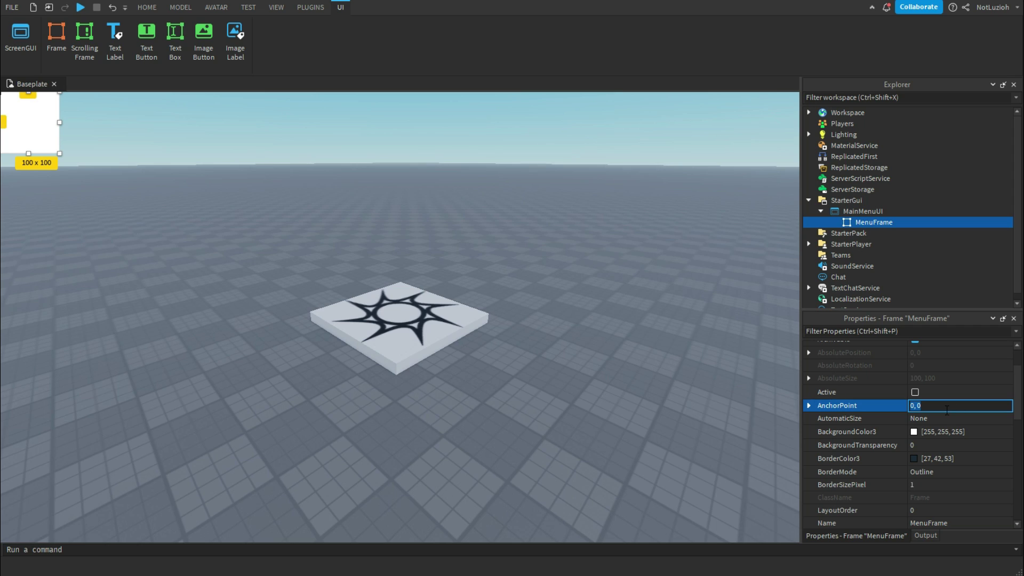
pyautogui.write('.5')
pyautogui.write(', 0.5')
pyautogui.press('Return')
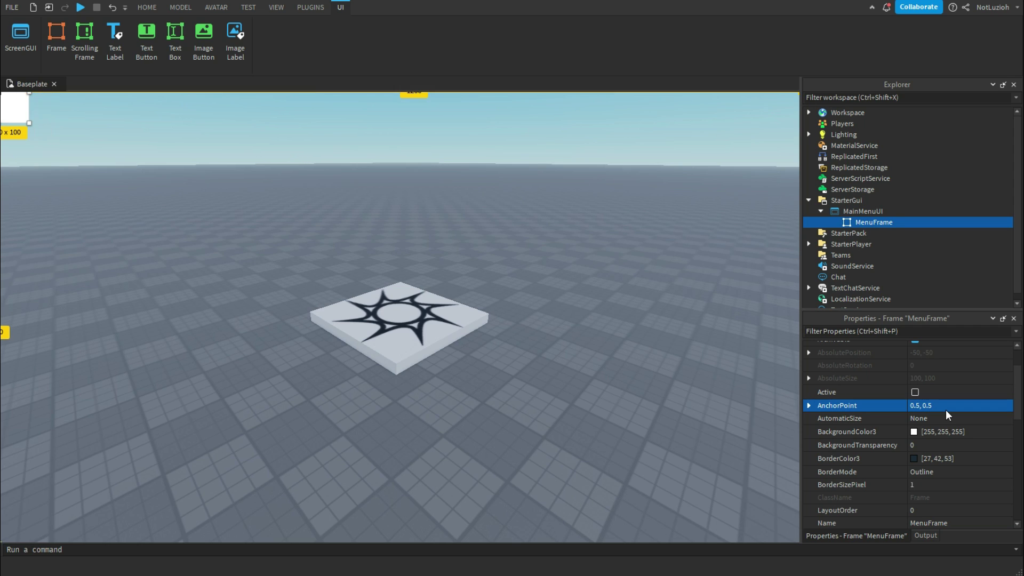
pyautogui.click(924, 484)
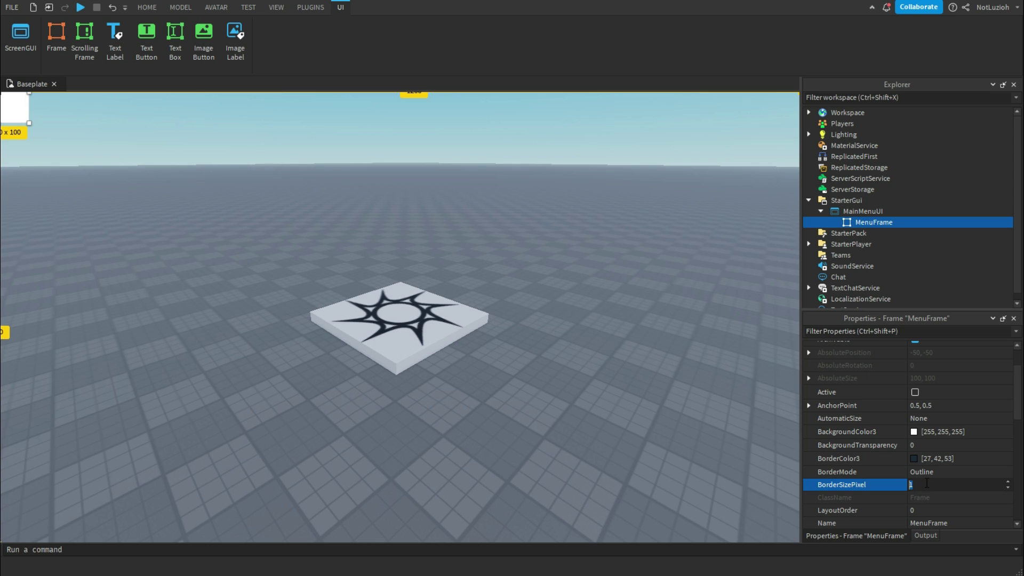
pyautogui.write('0')
pyautogui.press('Return')
# Set MenuFrame's Position to {0.5,0},{0.5,0} to centre it on screen
pyautogui.scroll(-3, 951, 432)
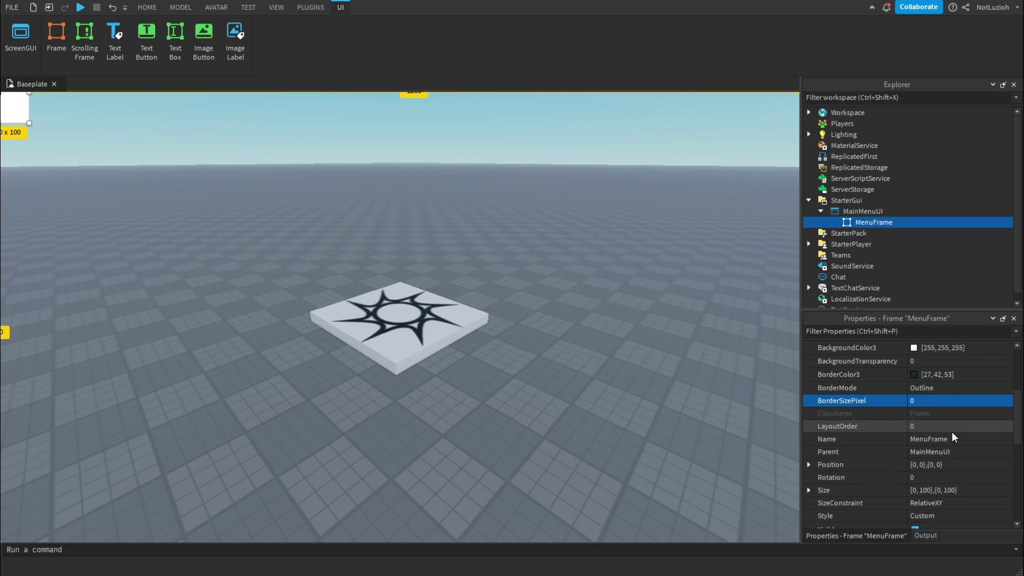
pyautogui.scroll(-2, 952, 432)
pyautogui.click(945, 425)
pyautogui.write('.')
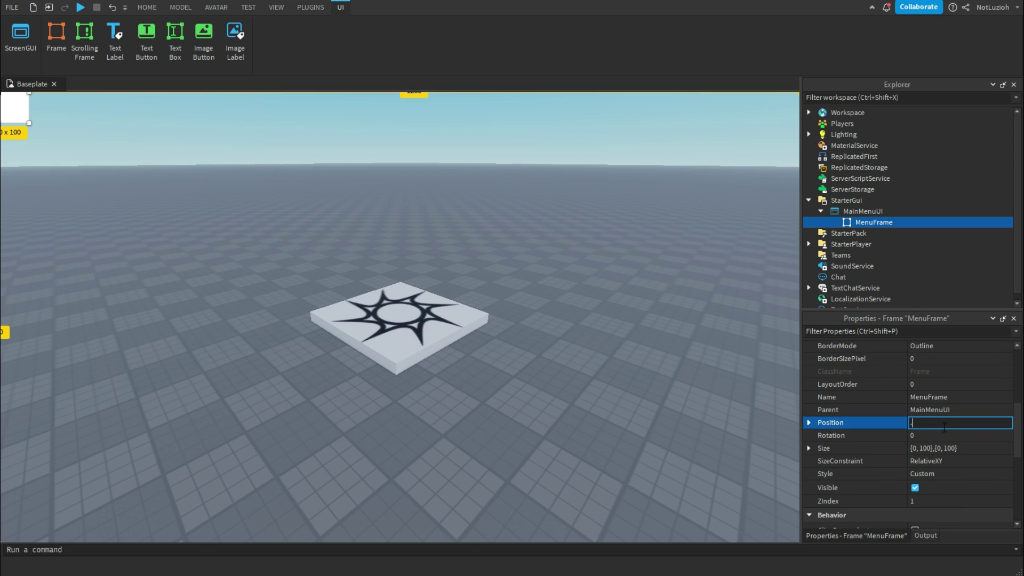
pyautogui.write('5, 0},{0.5, 0')
pyautogui.press('Return')
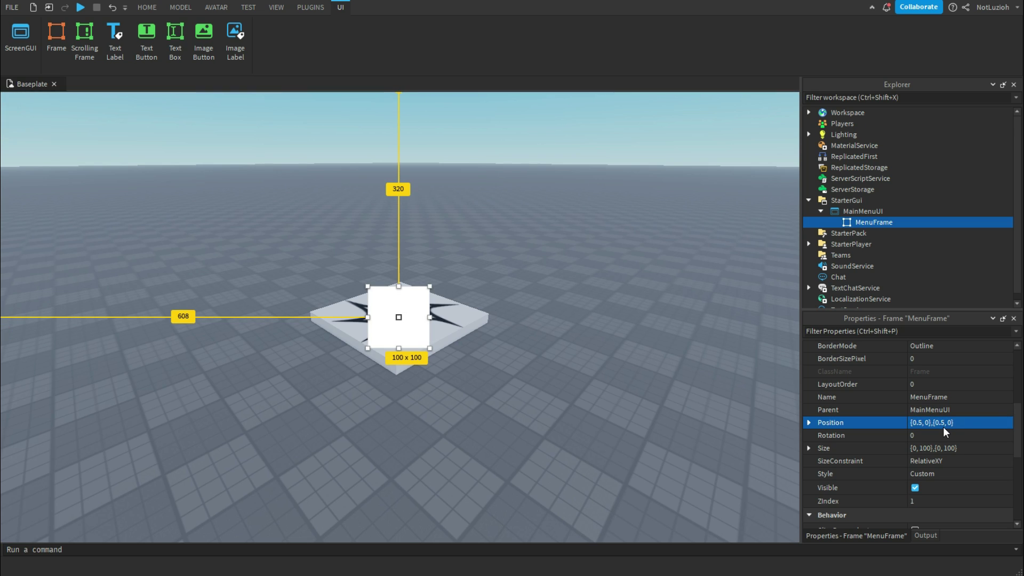
# Set MenuFrame's Size to {1,0},{1,0} so it fills the screen
pyautogui.click(955, 444)
pyautogui.write('1,')
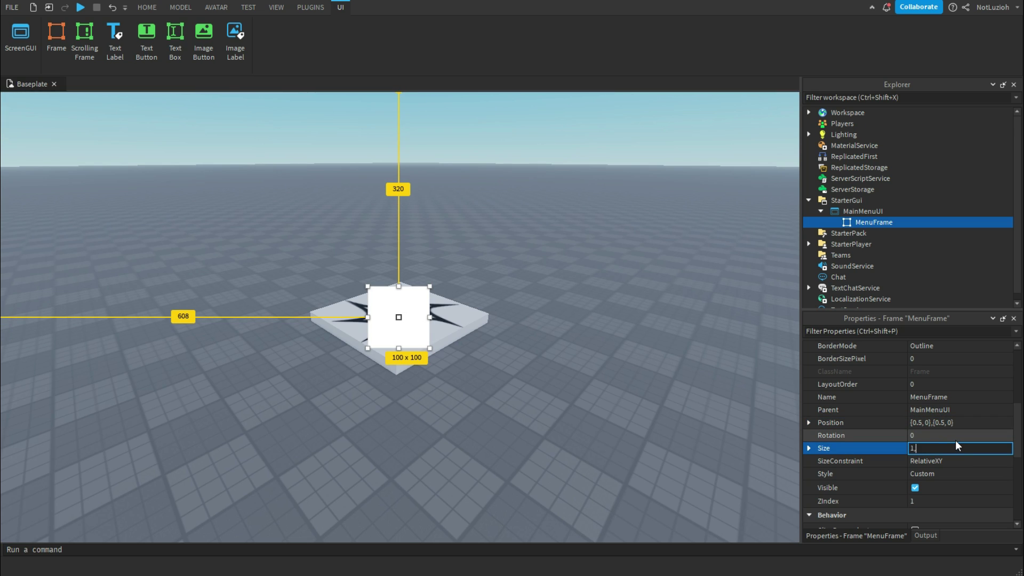
pyautogui.write('0,1,0')
pyautogui.press('Return')
# Give MenuFrame a light blue background of 96, 191, 255
pyautogui.scroll(3, 939, 436)
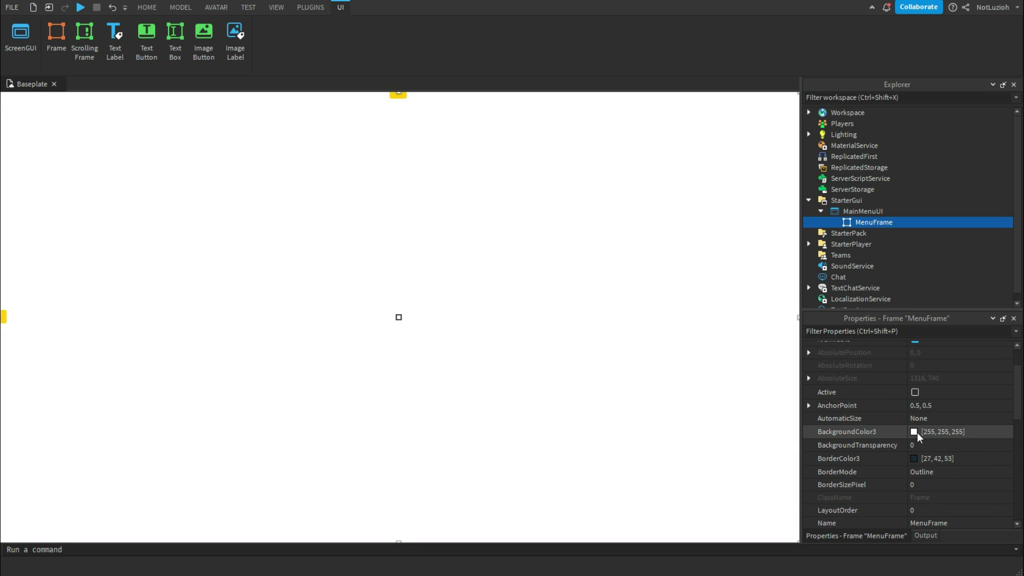
pyautogui.click(916, 433)
pyautogui.moveTo(584, 238); pyautogui.dragTo(560, 225)
pyautogui.click(587, 394)
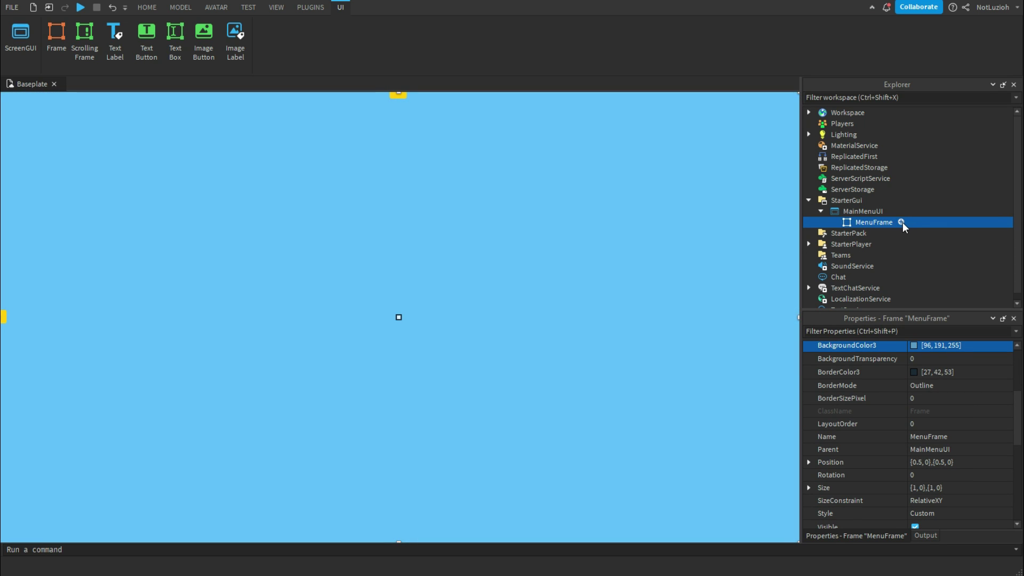
pyautogui.click(902, 222)
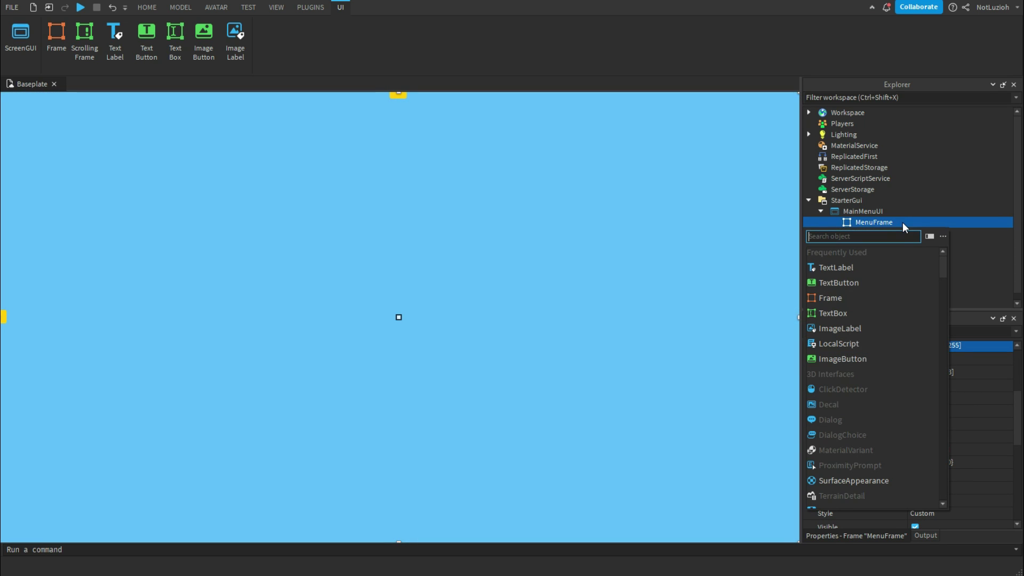
# Add a TextButton inside MenuFrame and rename it PlayButton
pyautogui.click(851, 283)
pyautogui.click(868, 232)
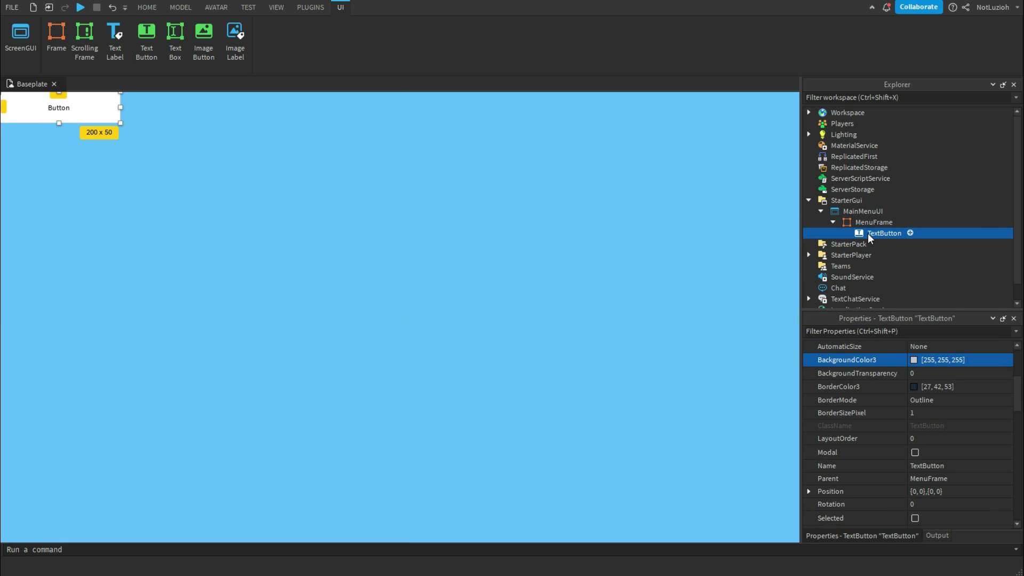
pyautogui.press('F2')
pyautogui.write('Pla')
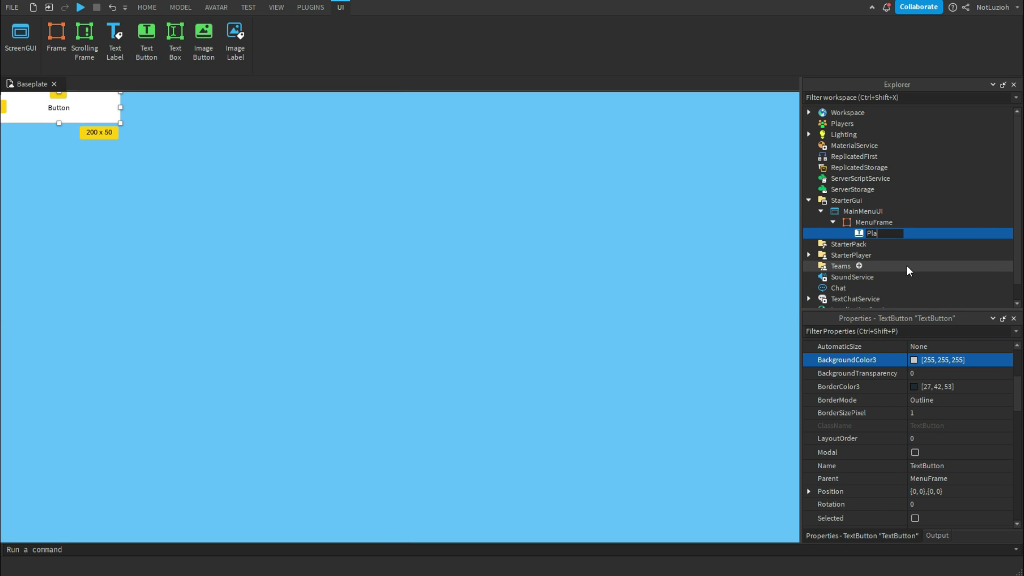
pyautogui.write('yButton')
pyautogui.press('Return')
# Set PlayButton's BorderSizePixel to 0 and AnchorPoint to 0.5, 0.5
pyautogui.click(933, 374)
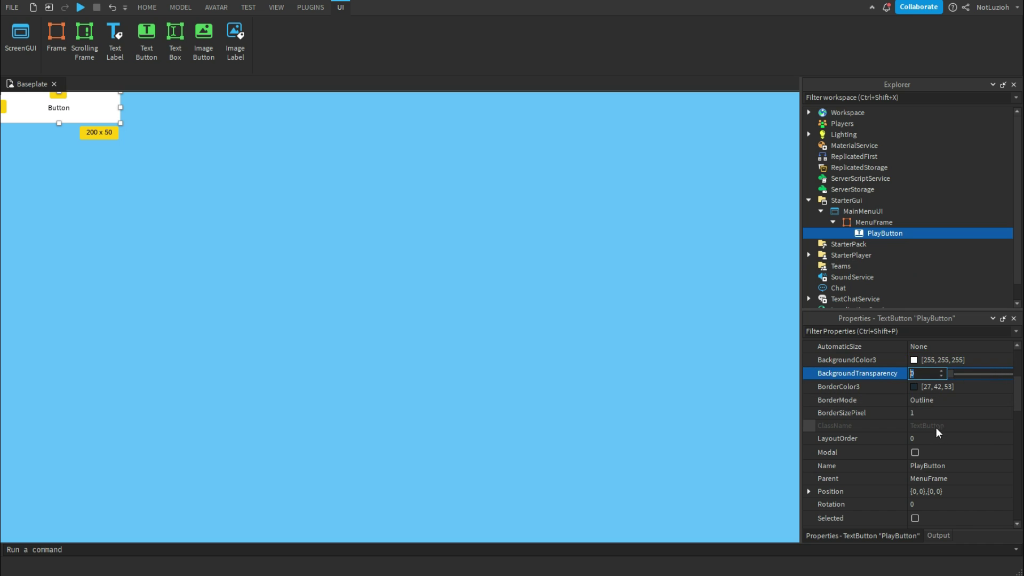
pyautogui.click(926, 416)
pyautogui.write('0')
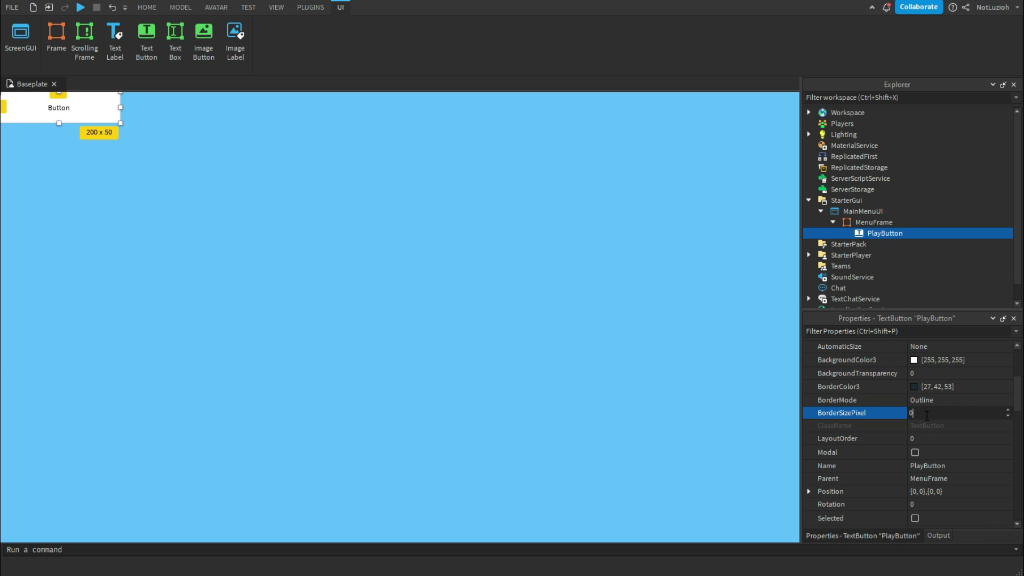
pyautogui.press('Return')
pyautogui.scroll(3, 930, 448)
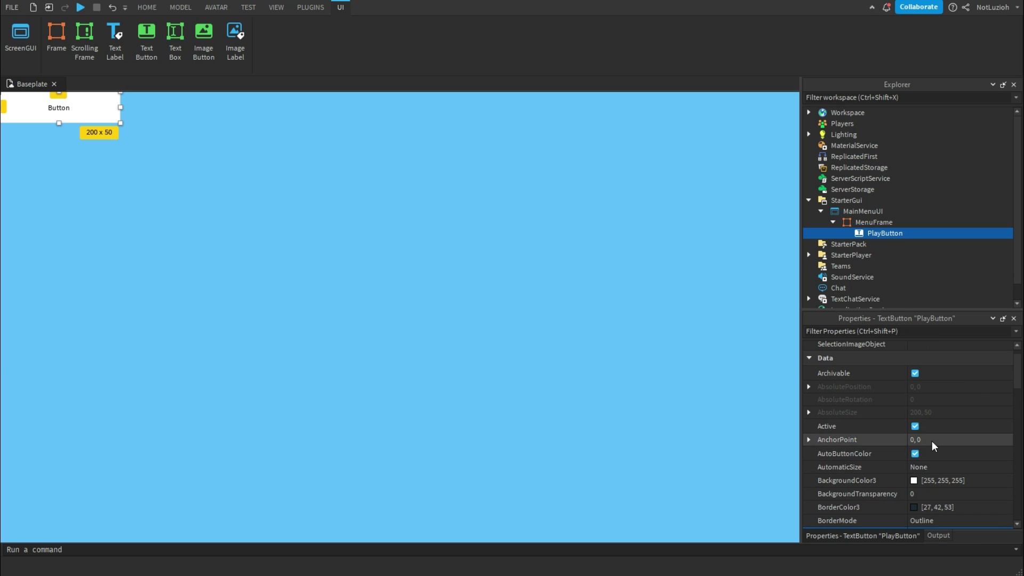
pyautogui.click(933, 440)
pyautogui.write('.5')
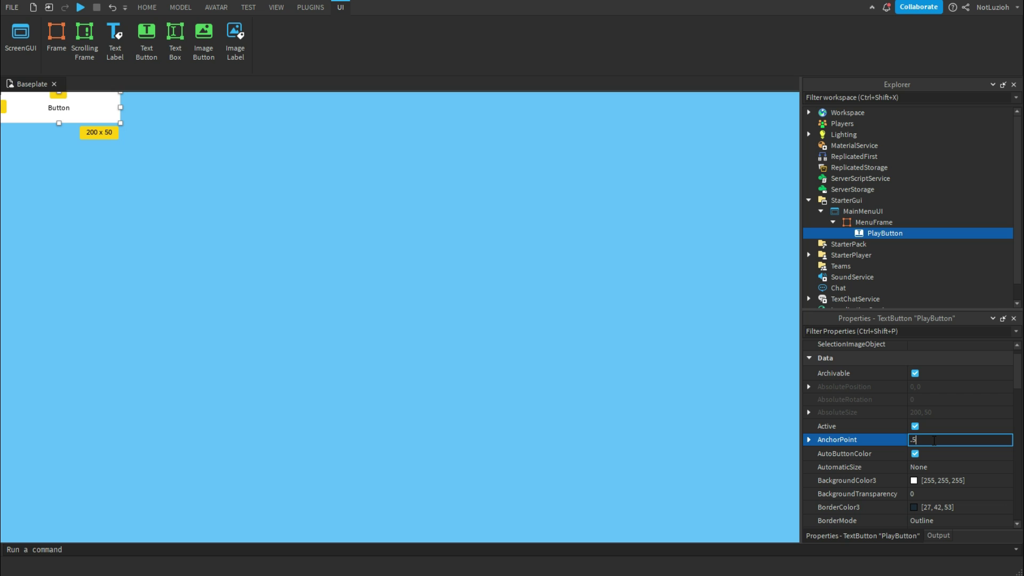
pyautogui.write(', 0.5')
pyautogui.press('Return')
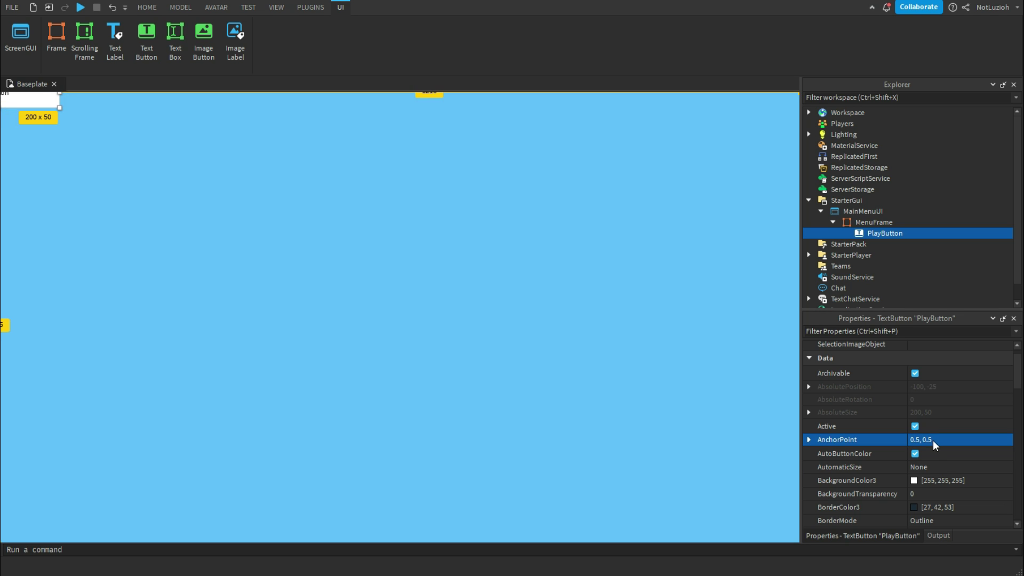
# Move PlayButton to the screen centre and set its Text to PLAY
pyautogui.moveTo(57, 103); pyautogui.dragTo(599, 272)
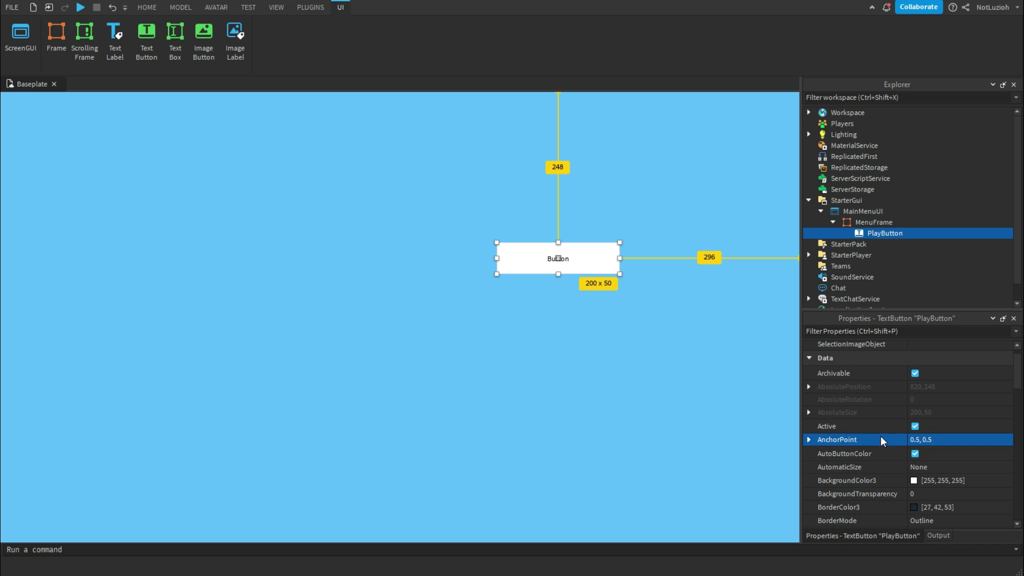
pyautogui.scroll(-10, 881, 387)
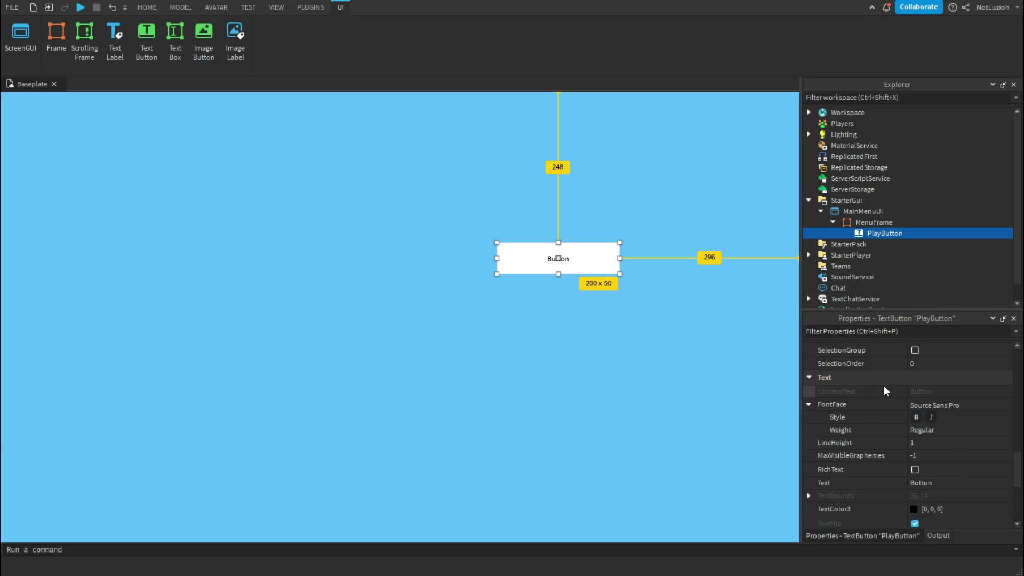
pyautogui.scroll(-3, 886, 390)
pyautogui.click(931, 443)
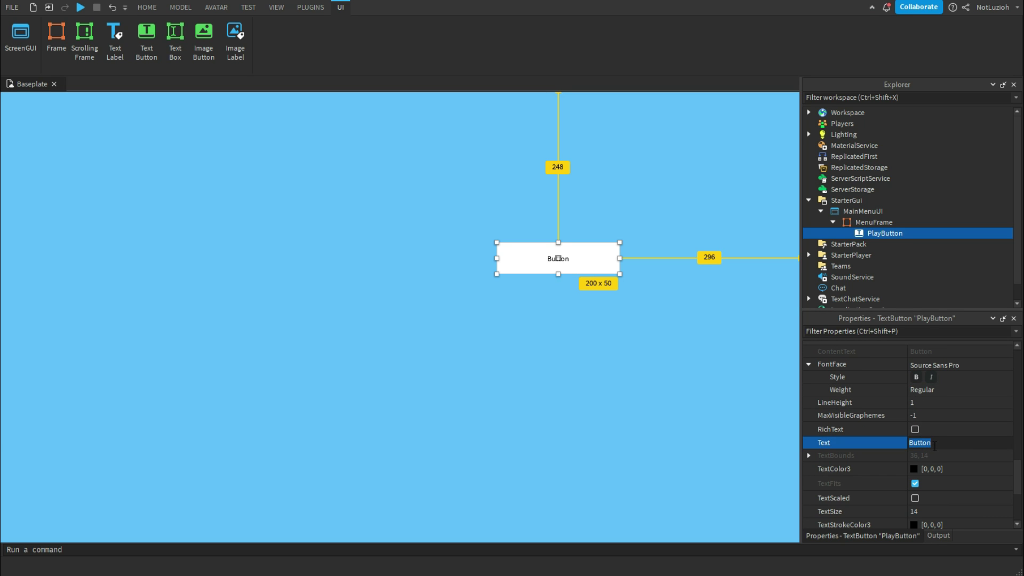
pyautogui.write('PLAY')
pyautogui.press('Return')
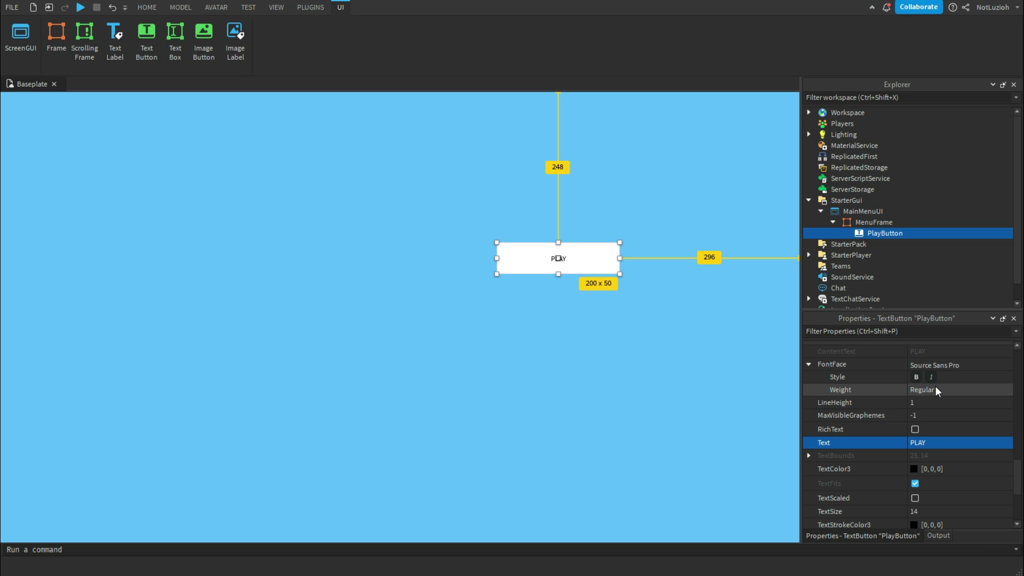
# Switch PlayButton's FontFace to a bold font
pyautogui.click(928, 366)
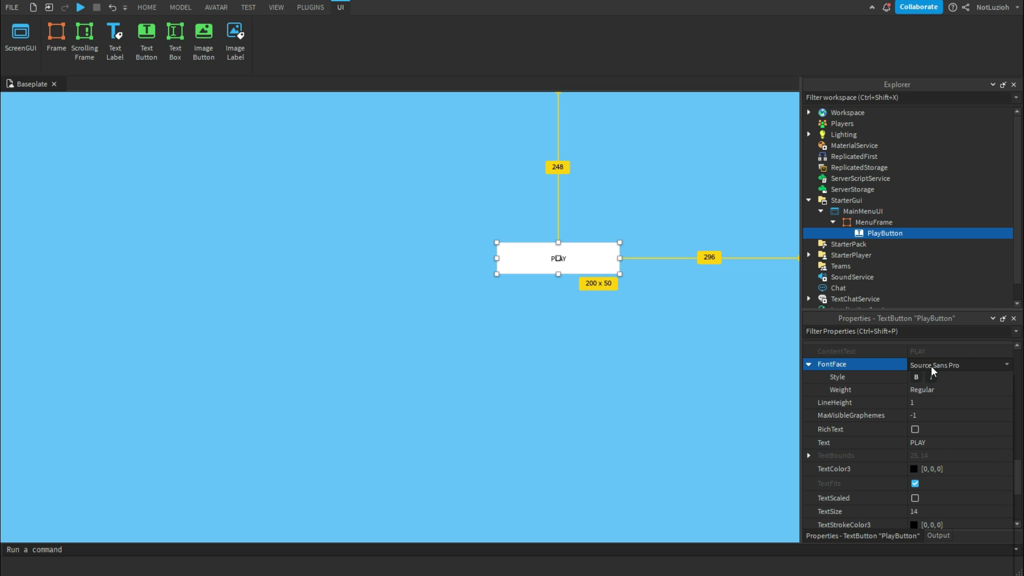
pyautogui.click(931, 366)
pyautogui.click(937, 433)
pyautogui.scroll(10, 937, 430)
pyautogui.scroll(-5, 937, 428)
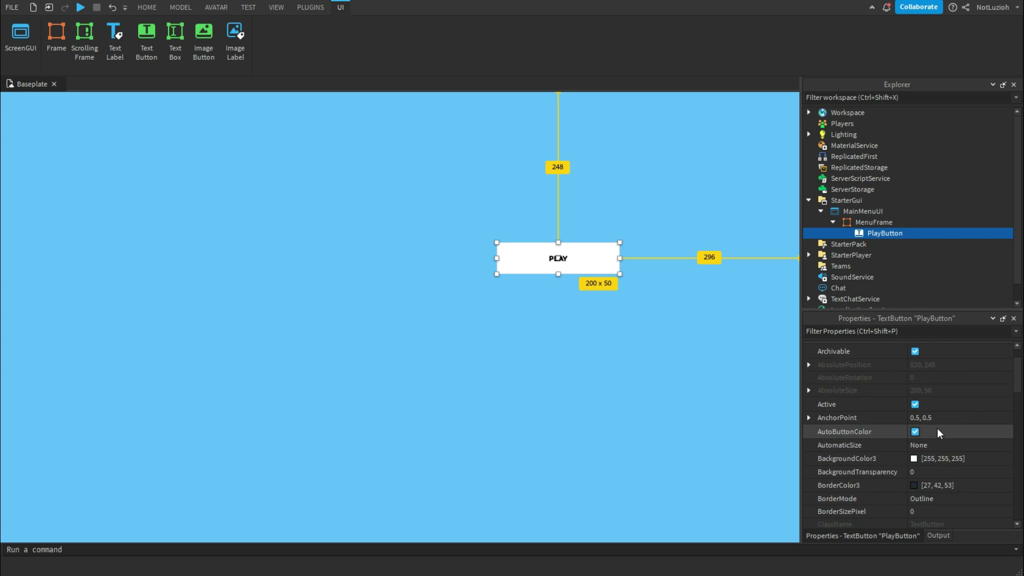
# Set PlayButton's background colour to blue [20, 126, 255]
pyautogui.click(915, 418)
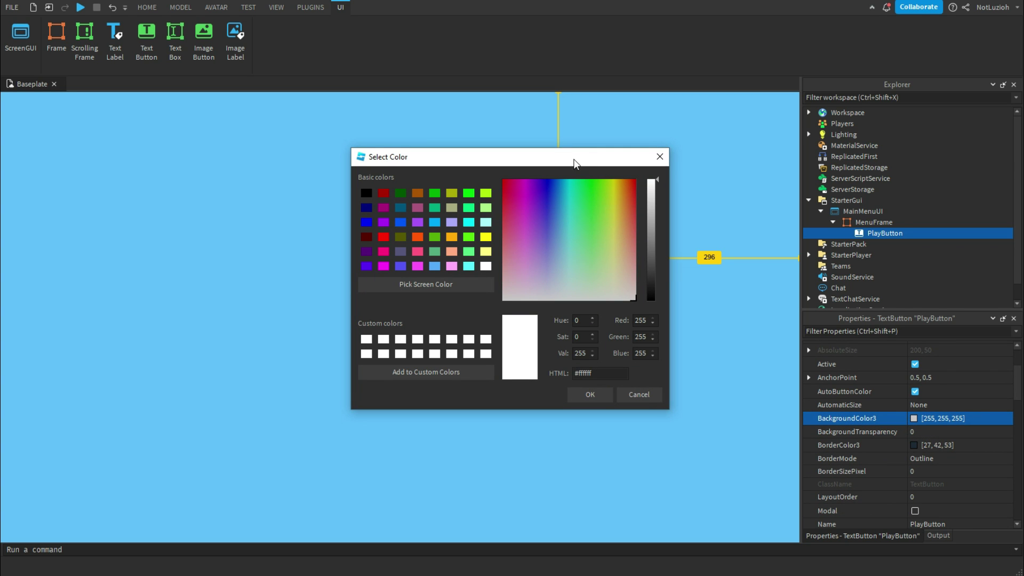
pyautogui.moveTo(573, 160); pyautogui.dragTo(352, 160)
pyautogui.moveTo(335, 213); pyautogui.dragTo(331, 193)
pyautogui.click(365, 395)
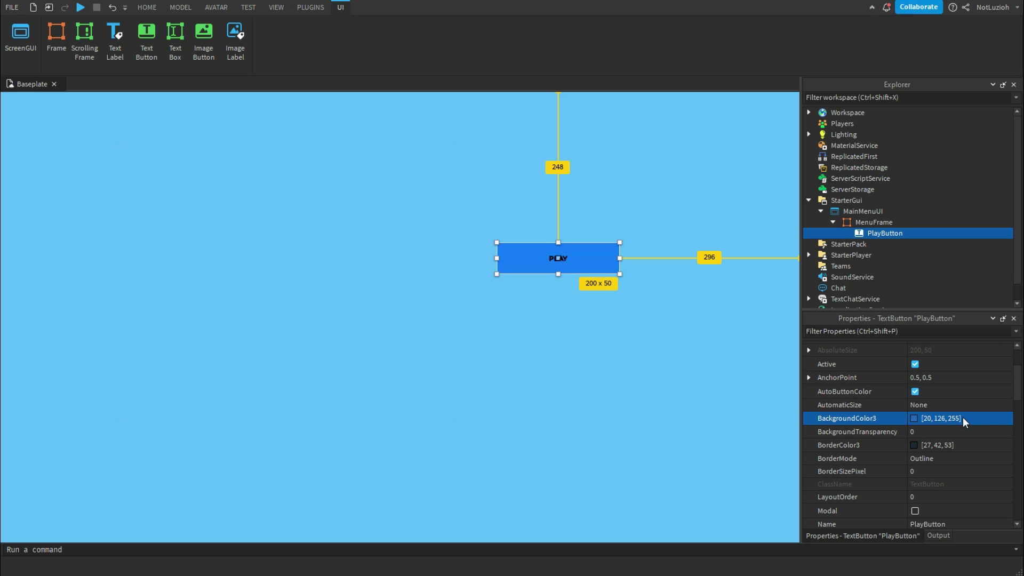
# Set PlayButton's text colour to white [255, 255, 255]
pyautogui.scroll(-10, 963, 417)
pyautogui.scroll(-3, 901, 468)
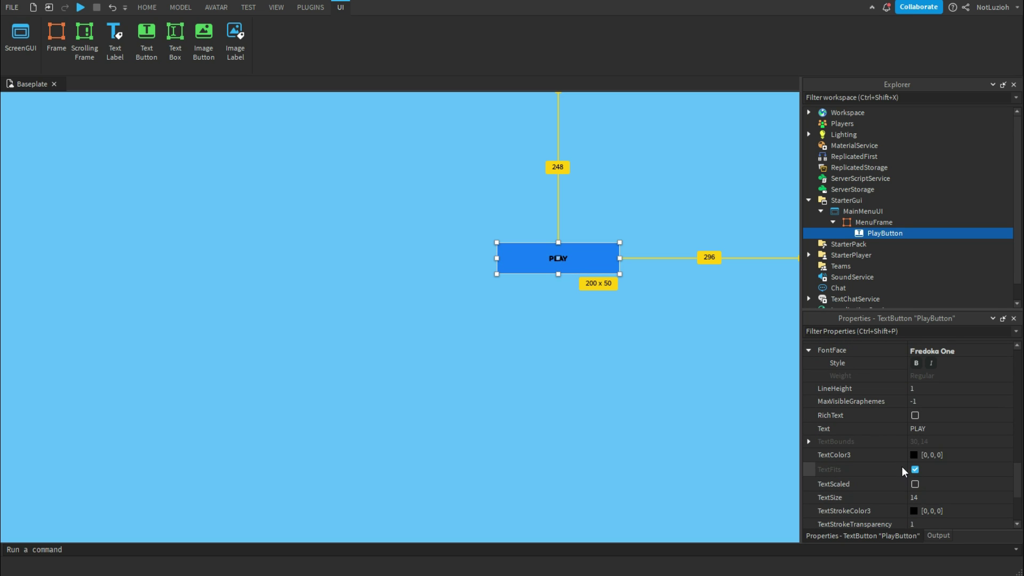
pyautogui.click(914, 457)
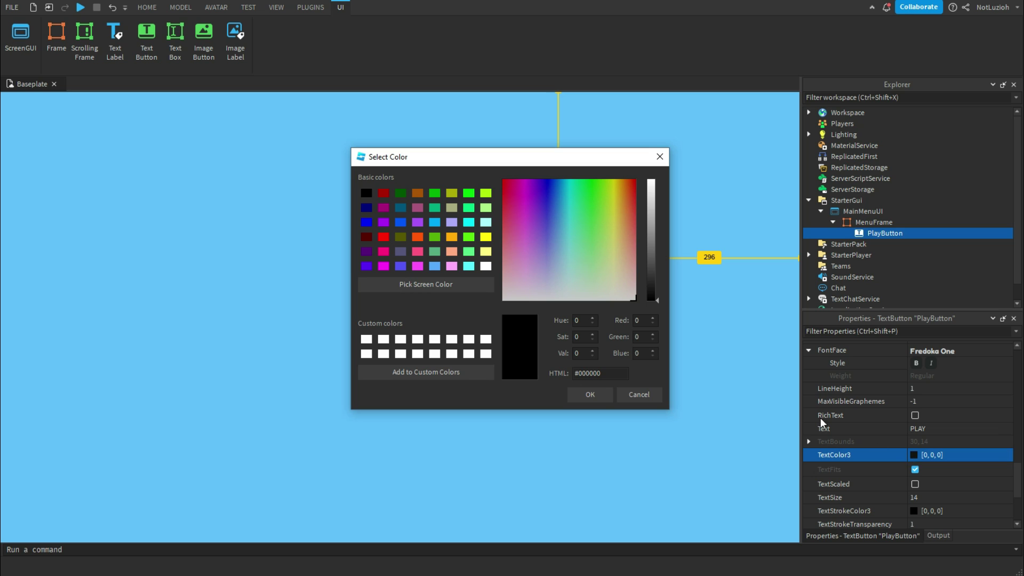
pyautogui.moveTo(611, 163); pyautogui.dragTo(382, 142)
pyautogui.click(265, 247)
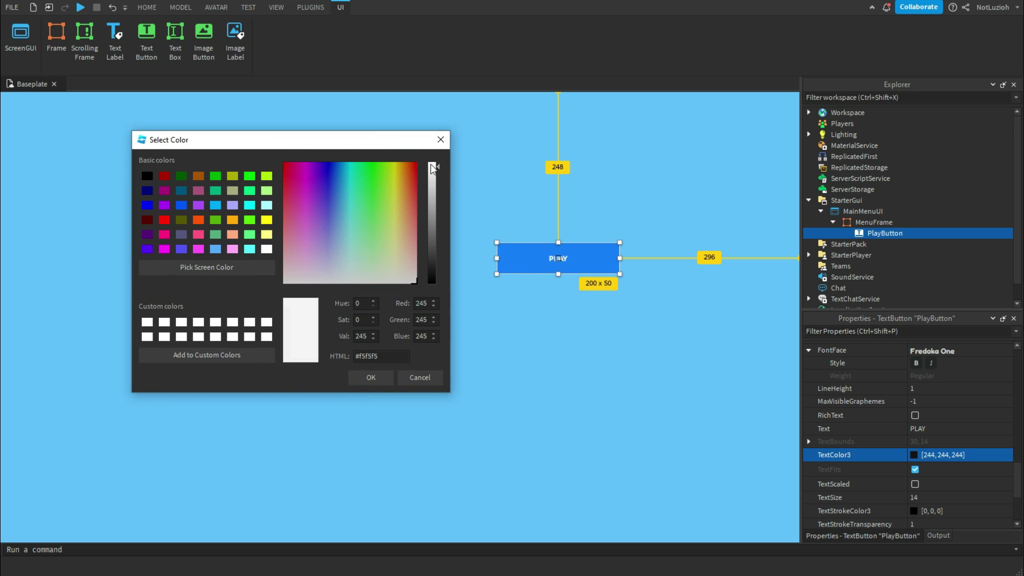
pyautogui.click(369, 377)
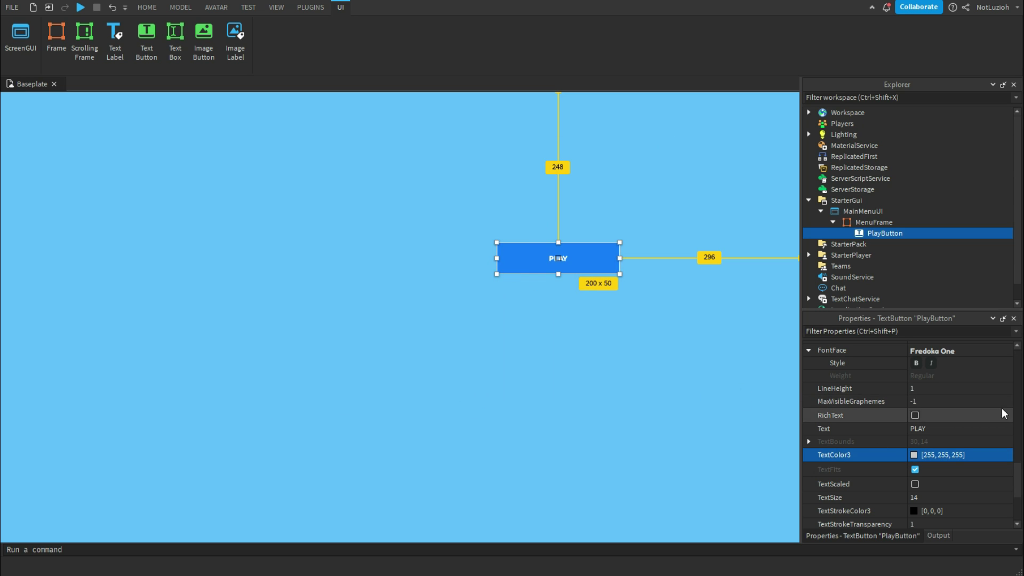
# Turn on TextScaled and TextWrapped for PlayButton and enlarge it to 300 x 100
pyautogui.scroll(-1, 942, 455)
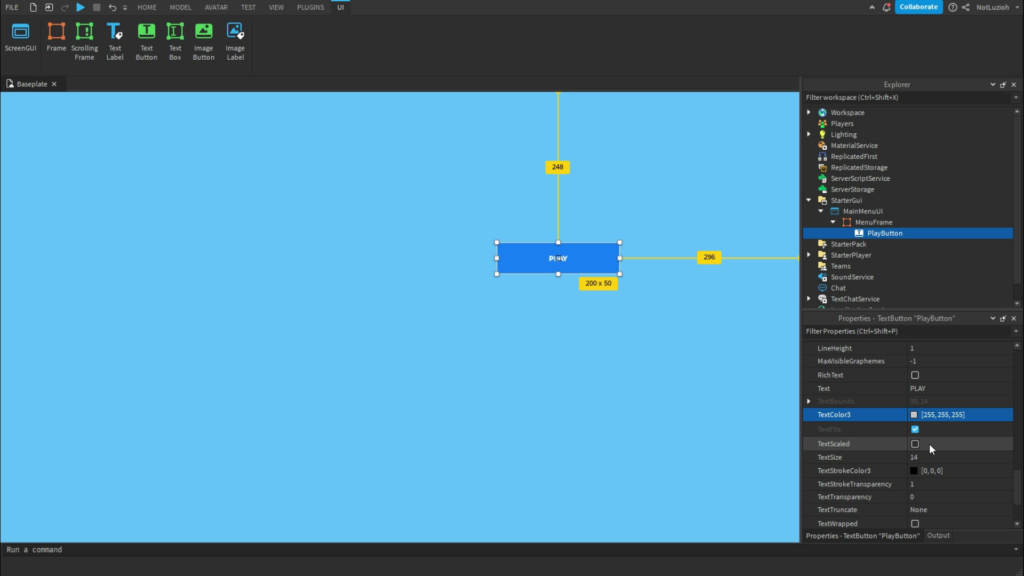
pyautogui.click(929, 444)
pyautogui.click(930, 444)
pyautogui.click(958, 456)
pyautogui.moveTo(958, 456); pyautogui.dragTo(978, 458)
pyautogui.click(918, 445)
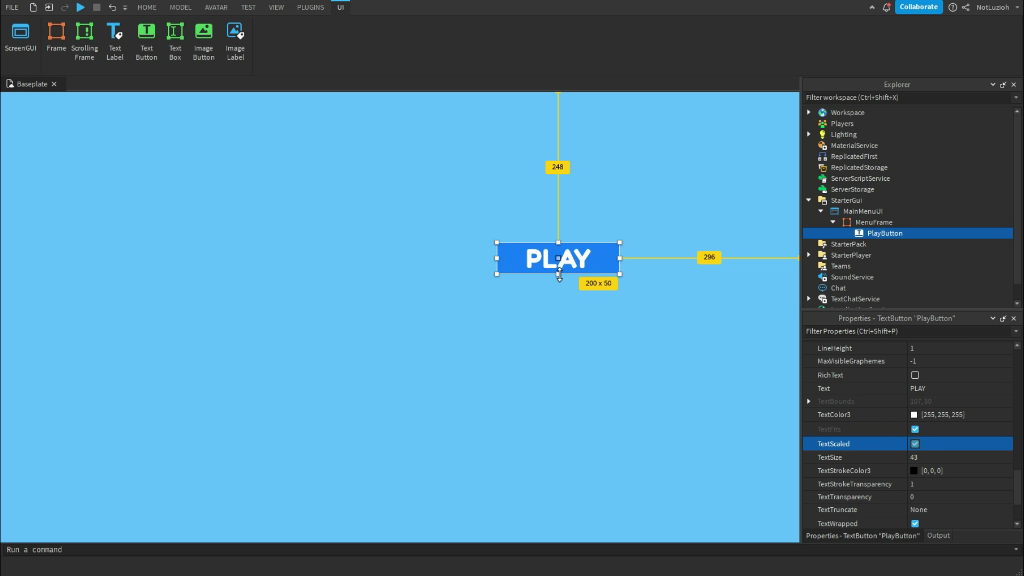
pyautogui.moveTo(559, 274); pyautogui.dragTo(559, 288)
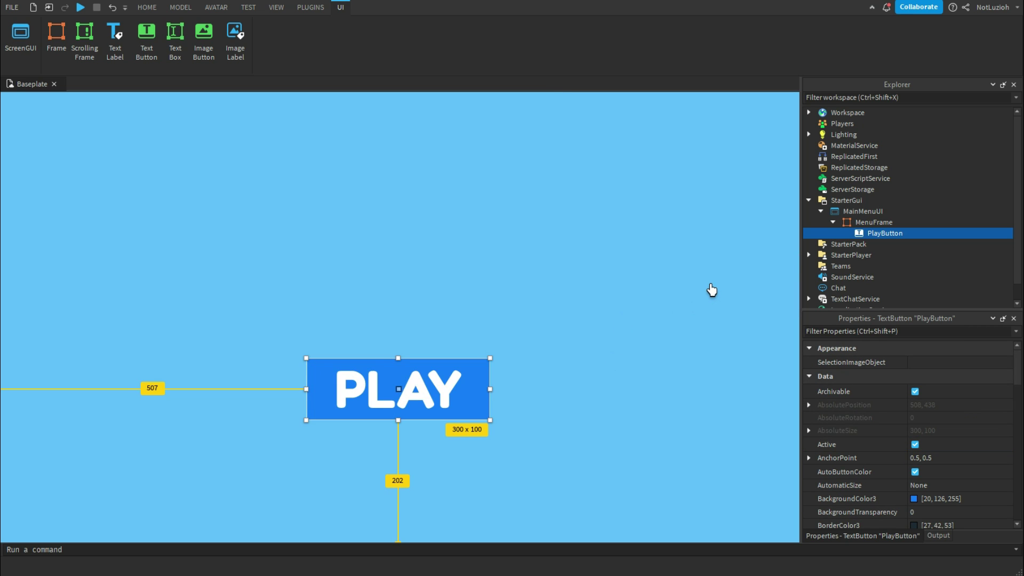
pyautogui.click(898, 222)
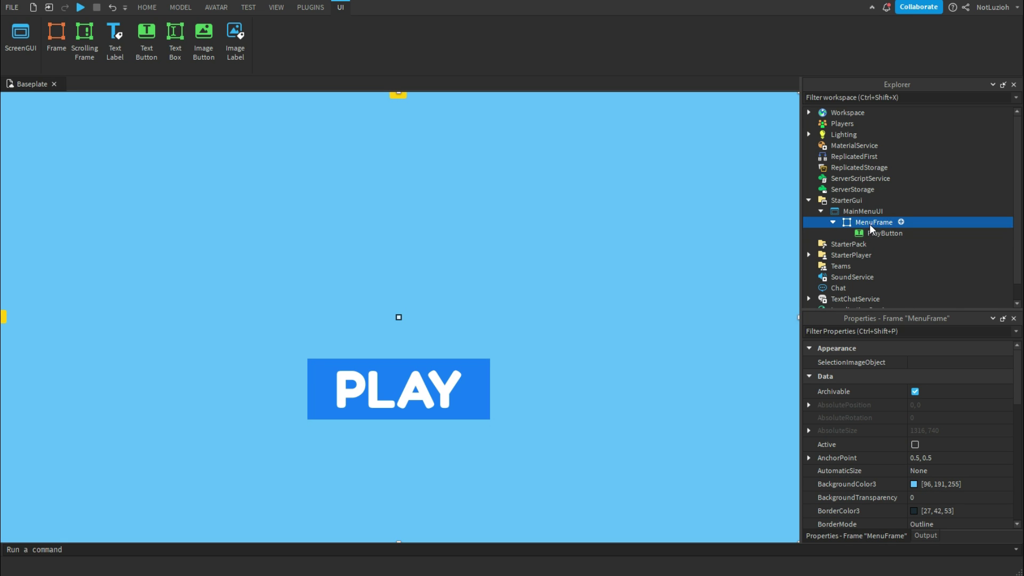
# Insert a TextLabel into MenuFrame and name it LogoLabel
pyautogui.click(902, 222)
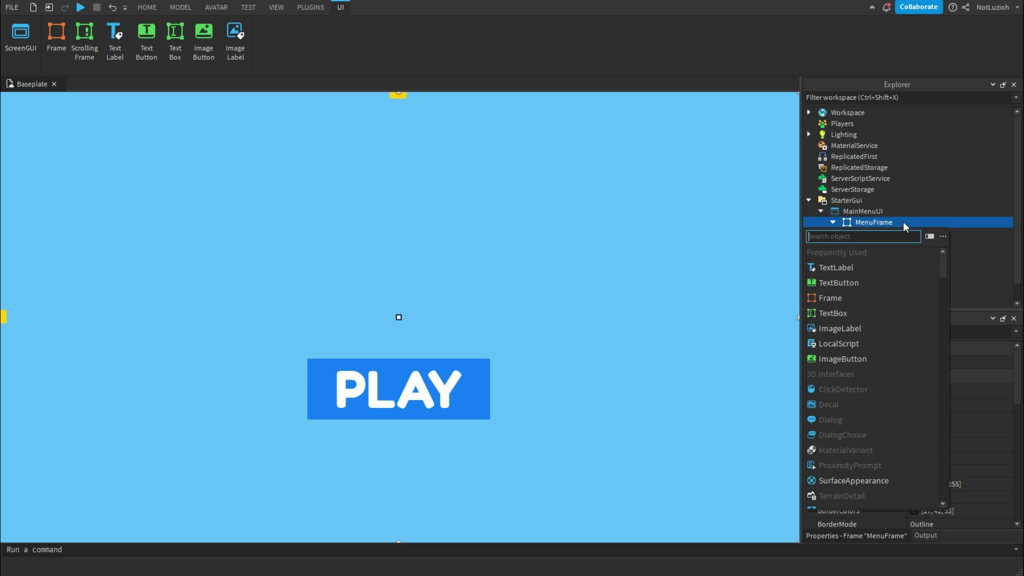
pyautogui.click(843, 268)
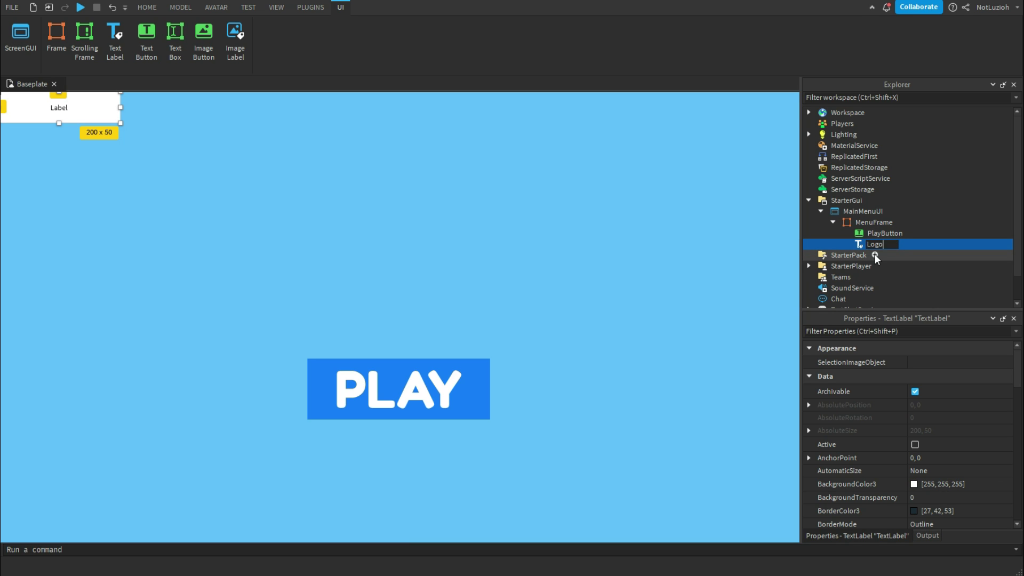
pyautogui.write('LogoLabel')
pyautogui.press('Return')
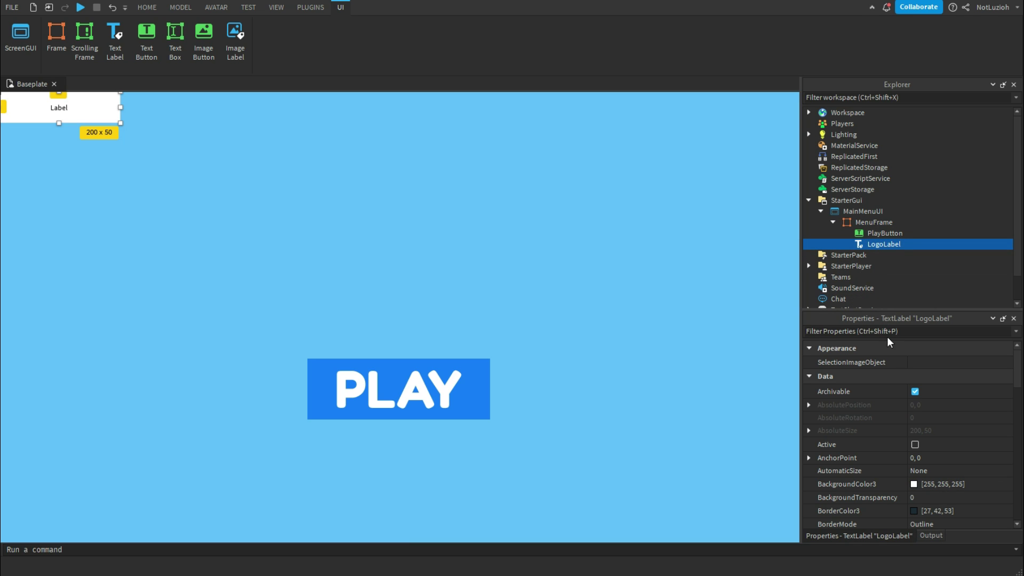
# Give LogoLabel AnchorPoint 0.5, 0.5 and BackgroundTransparency 1
pyautogui.click(941, 462)
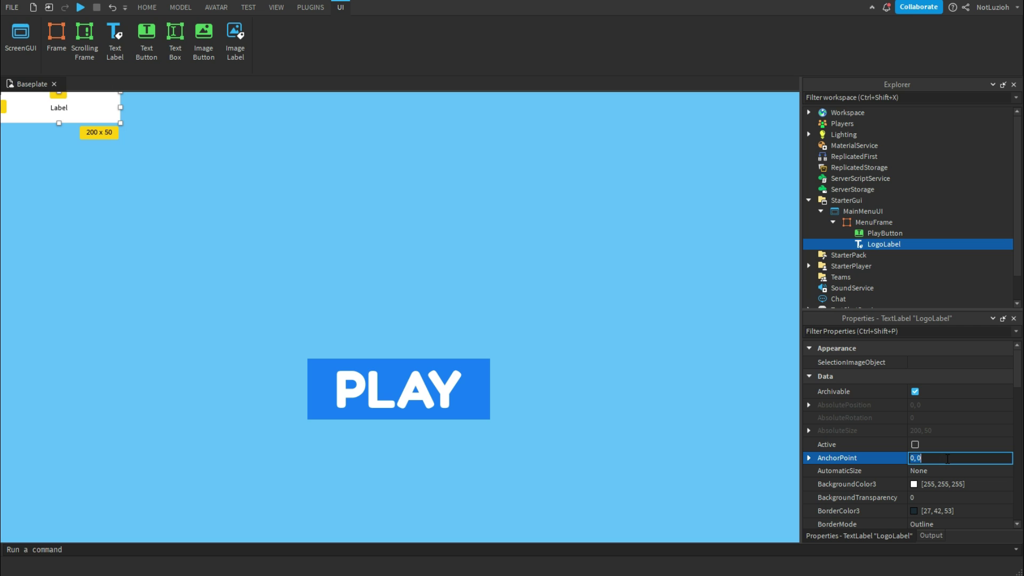
pyautogui.press('BackSpace')
pyautogui.press('BackSpace')
pyautogui.press('BackSpace')
pyautogui.write('.5, 0.5')
pyautogui.press('Return')
pyautogui.click(936, 497)
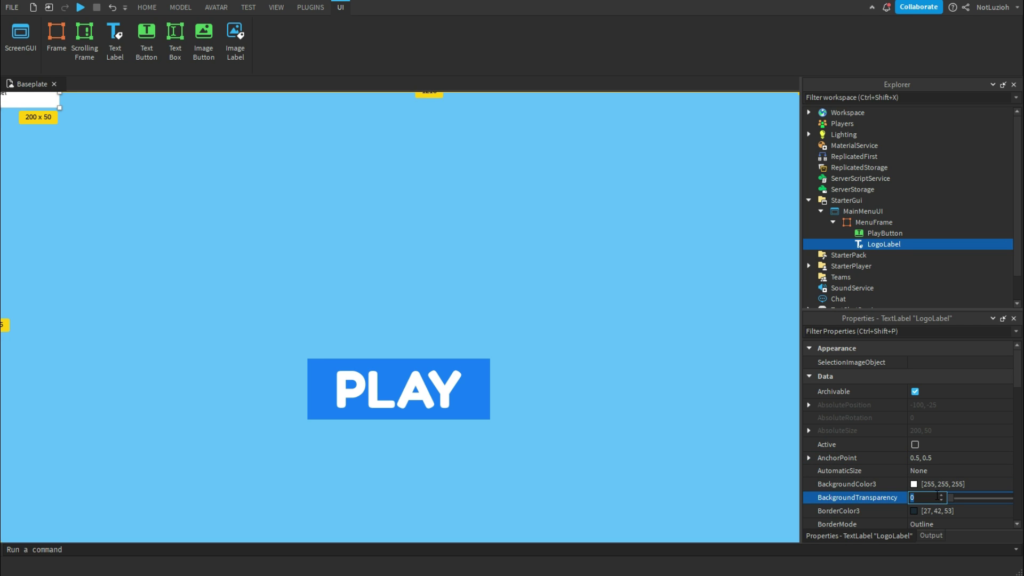
pyautogui.write('1')
pyautogui.press('Return')
# Set LogoLabel's BorderSizePixel to 0 and enter a centred position of .5,0,.5
pyautogui.scroll(-3, 942, 480)
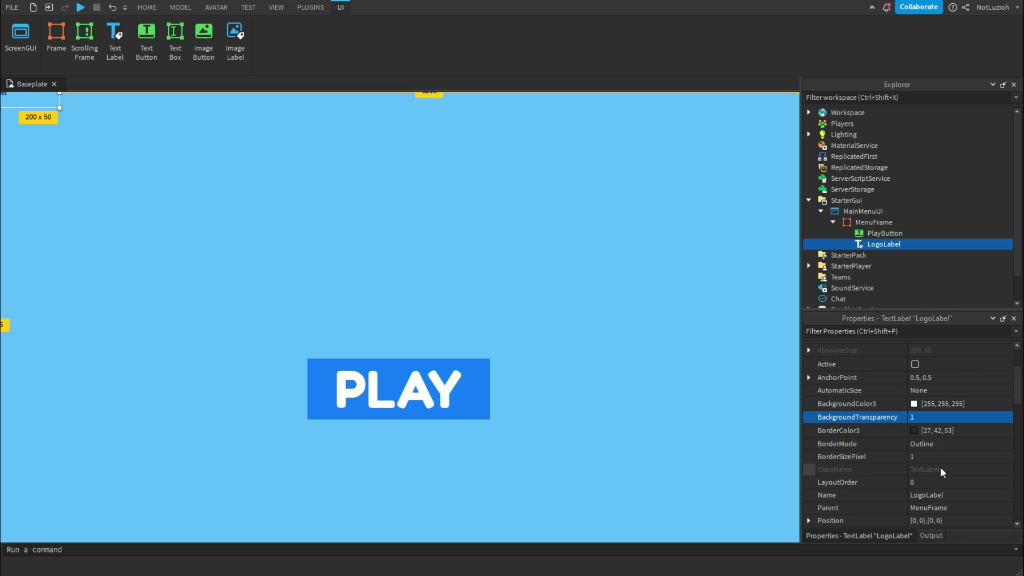
pyautogui.click(940, 456)
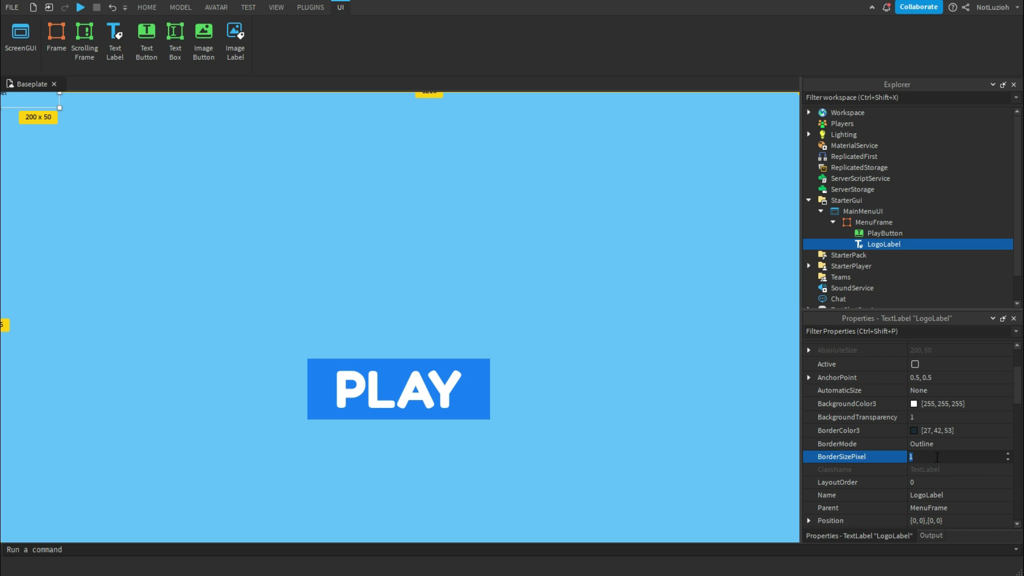
pyautogui.write('0')
pyautogui.press('Return')
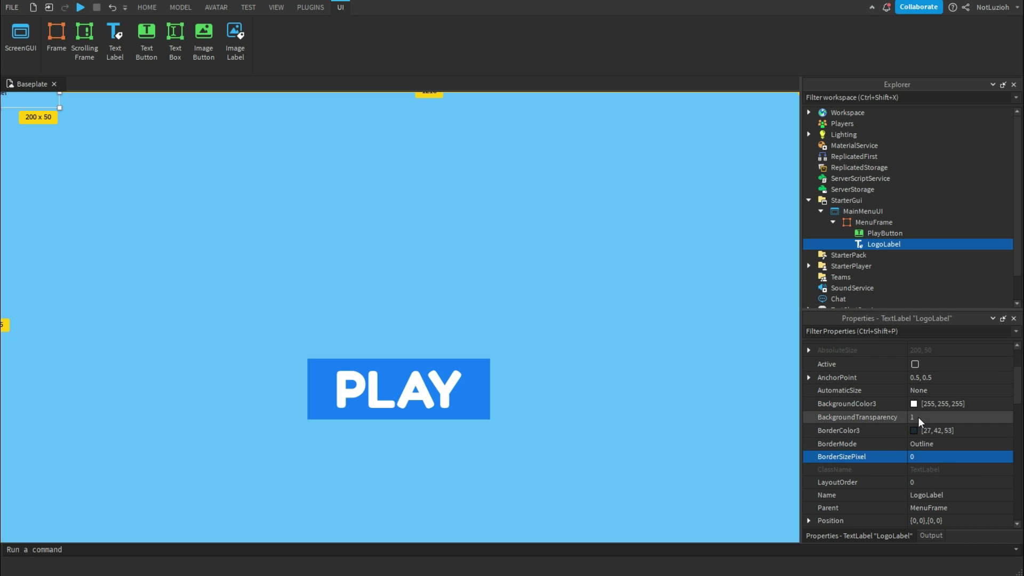
pyautogui.scroll(-3, 918, 417)
pyautogui.click(931, 400)
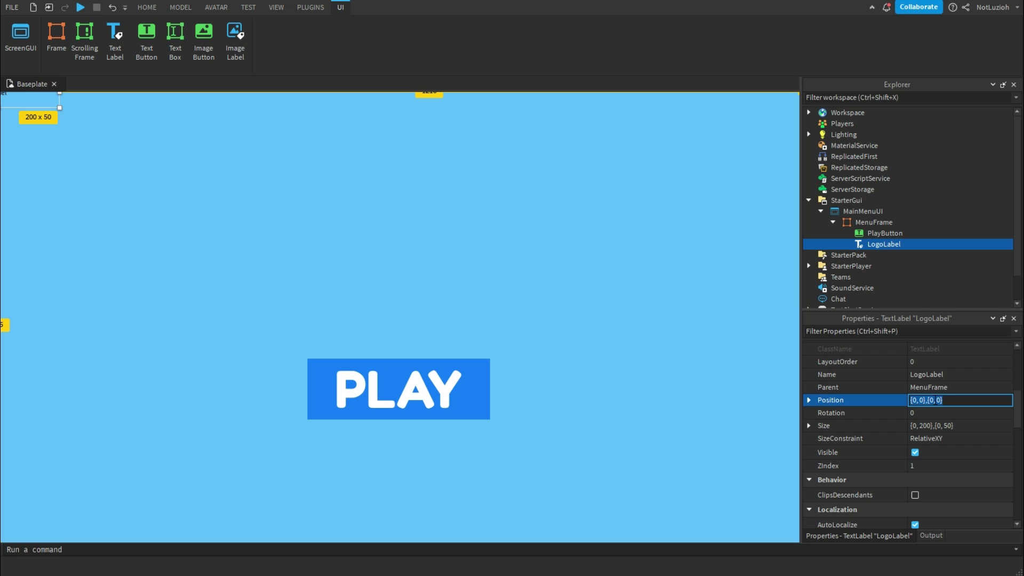
pyautogui.write('.5,0,.5')
# Place LogoLabel above the PLAY button and make its text colour white
pyautogui.press('Return')
pyautogui.moveTo(448, 328); pyautogui.dragTo(720, 267)
pyautogui.moveTo(595, 240); pyautogui.dragTo(465, 262)
pyautogui.scroll(-3, 894, 424)
pyautogui.scroll(-10, 890, 425)
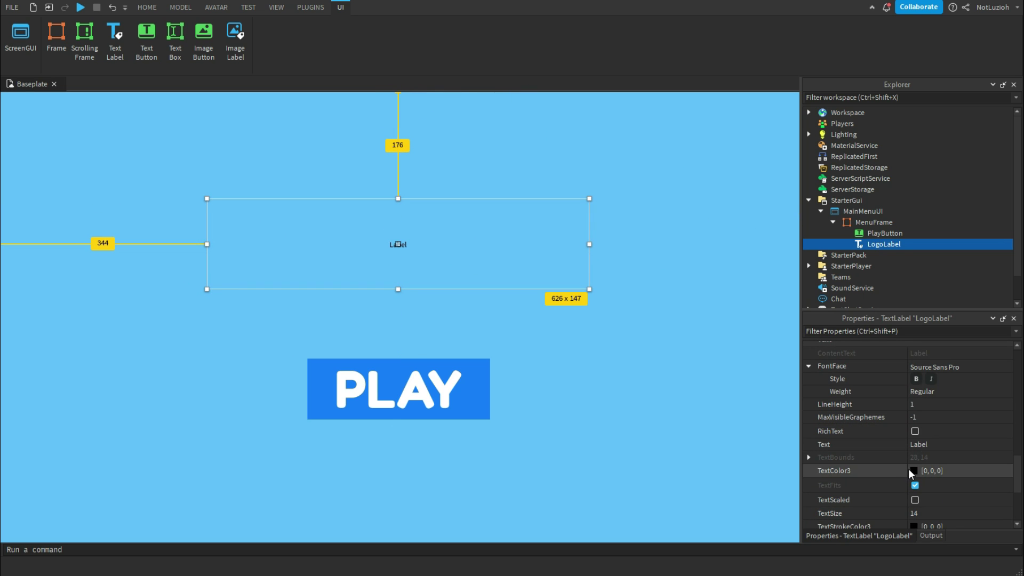
pyautogui.click(915, 471)
pyautogui.moveTo(651, 296); pyautogui.dragTo(659, 157)
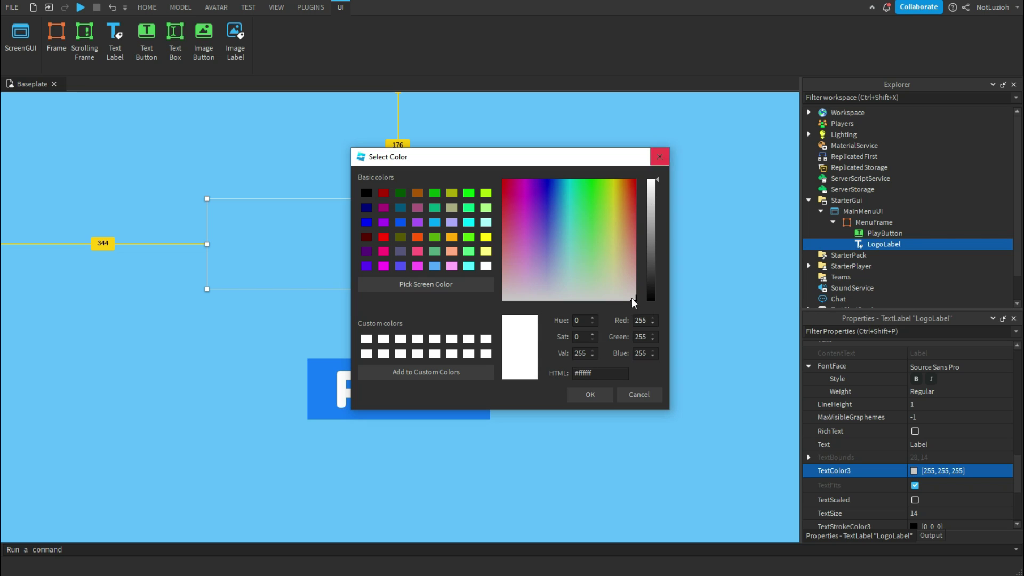
pyautogui.click(590, 395)
# Set LogoLabel's text to 'My Game', turn on TextScaled, and choose a rounded font
pyautogui.click(945, 445)
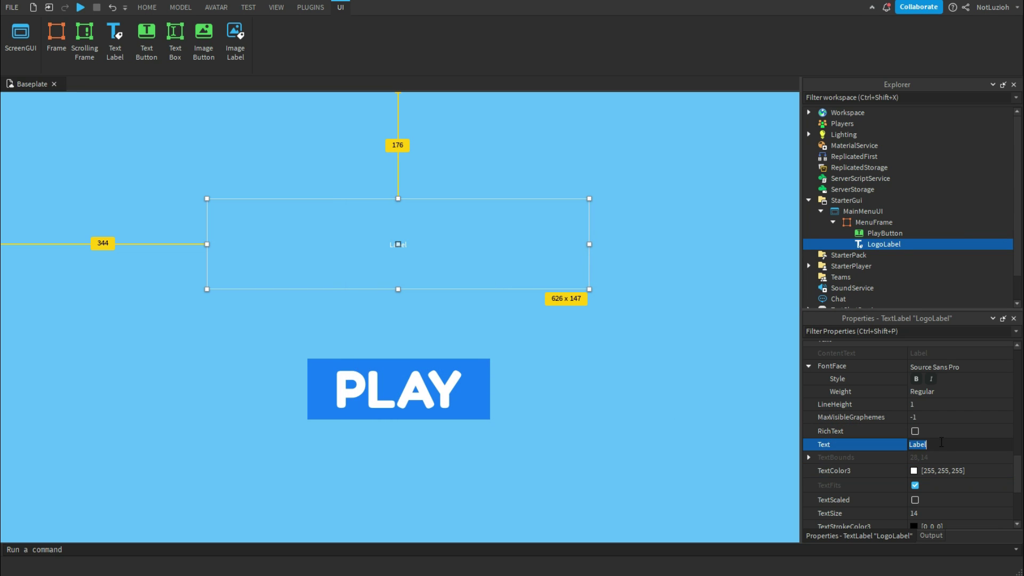
pyautogui.write('My Game')
pyautogui.press('Return')
pyautogui.scroll(-3, 955, 444)
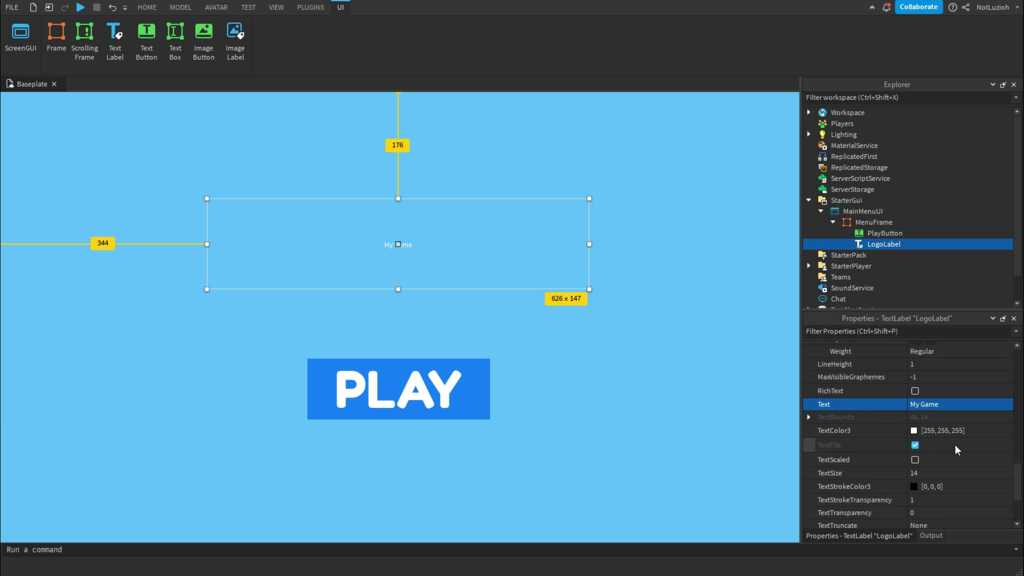
pyautogui.click(915, 459)
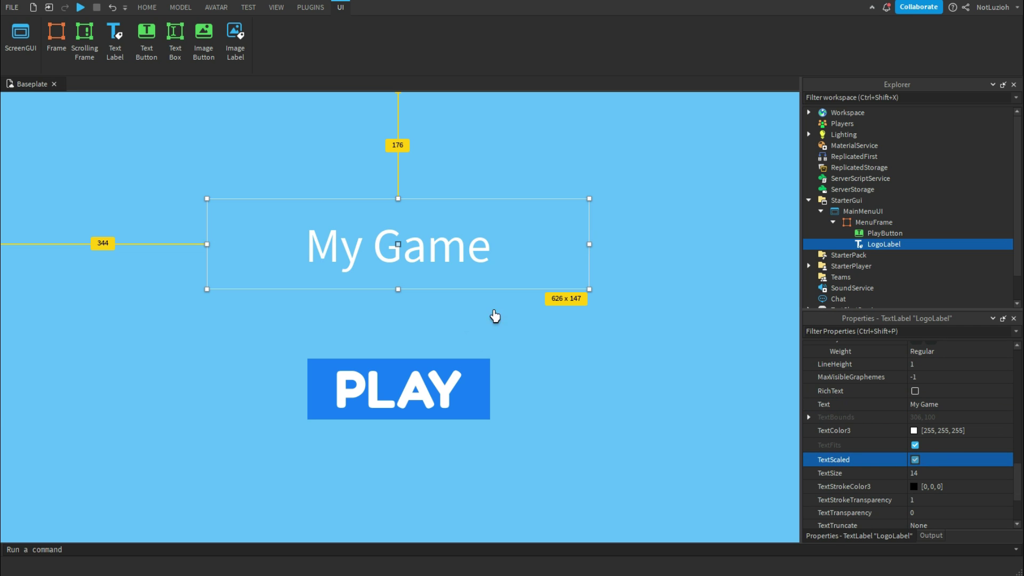
pyautogui.scroll(3, 949, 373)
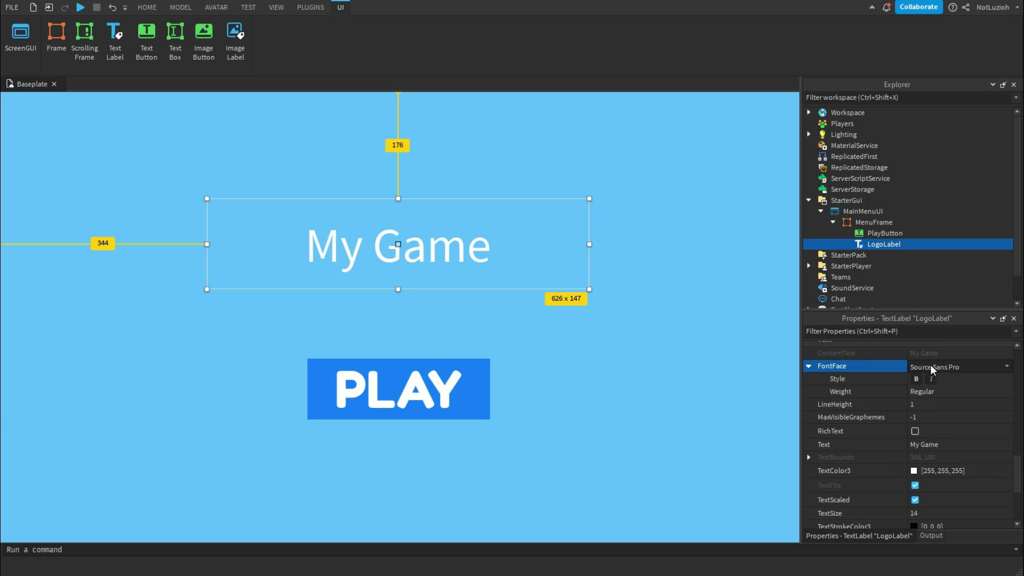
pyautogui.click(934, 367)
pyautogui.click(936, 418)
pyautogui.click(875, 211)
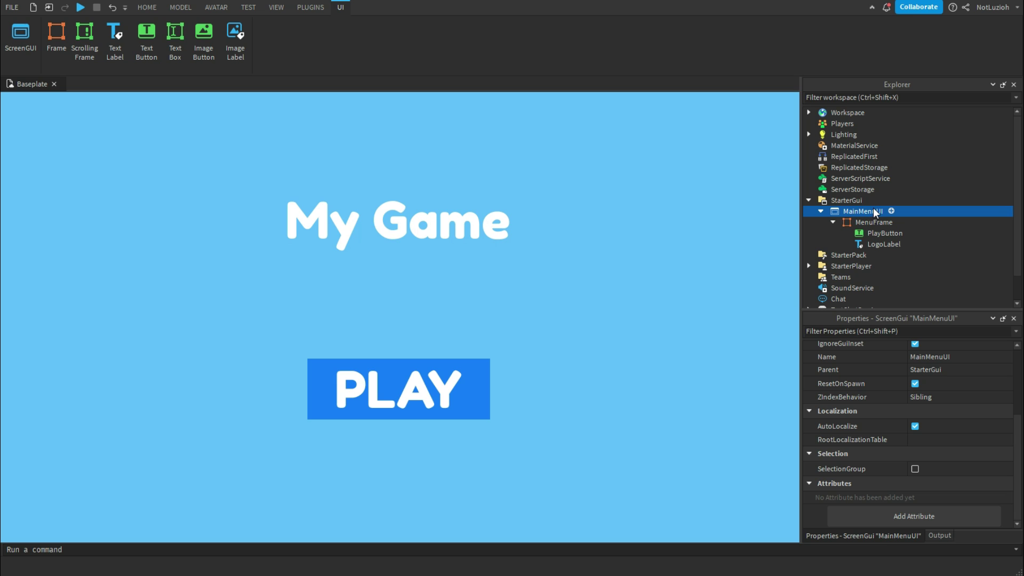
# Add a LocalScript inside PlayButton and rename it PlayScript
pyautogui.click(886, 234)
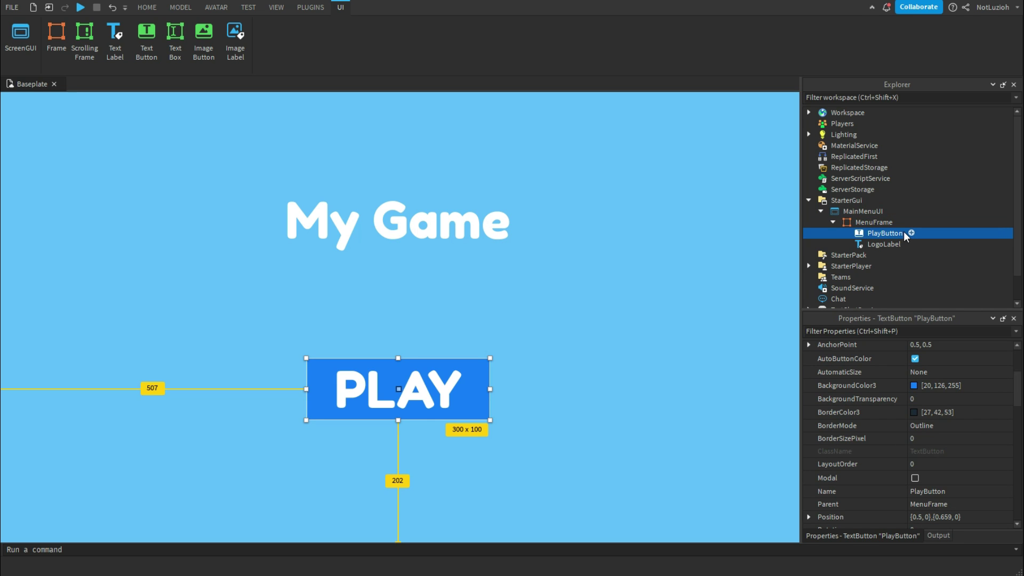
pyautogui.click(911, 233)
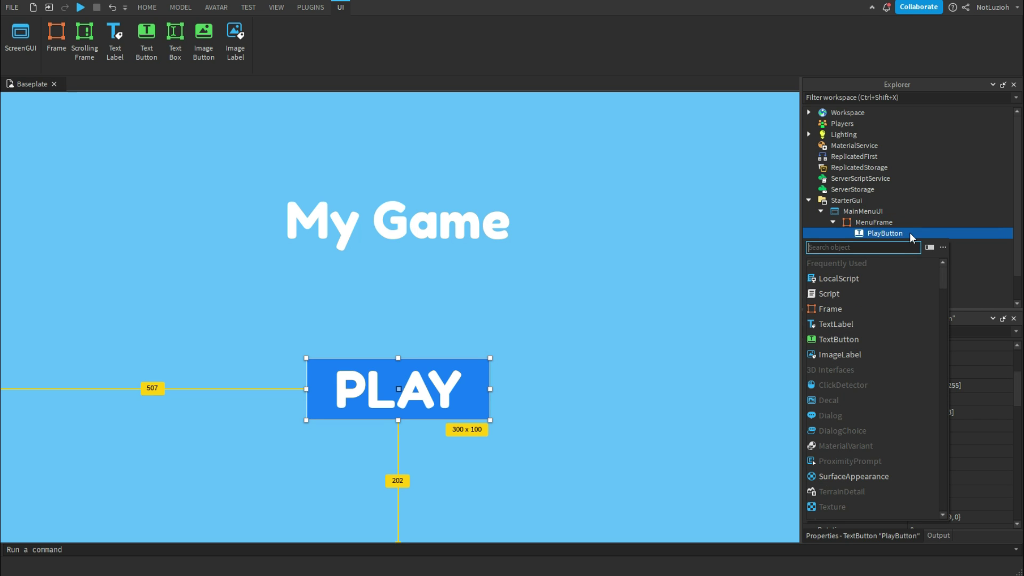
pyautogui.click(861, 277)
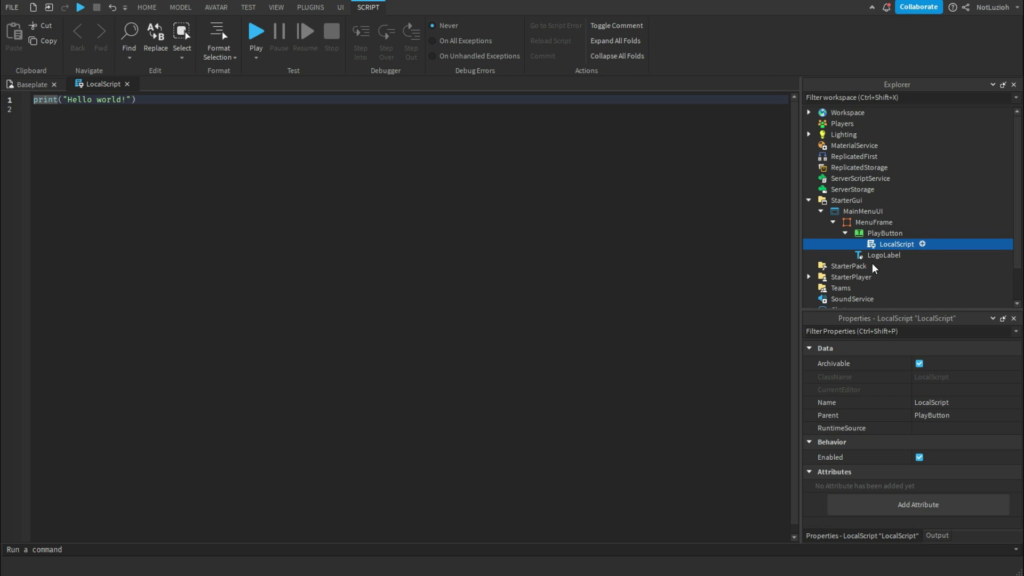
pyautogui.write('PlayScript')
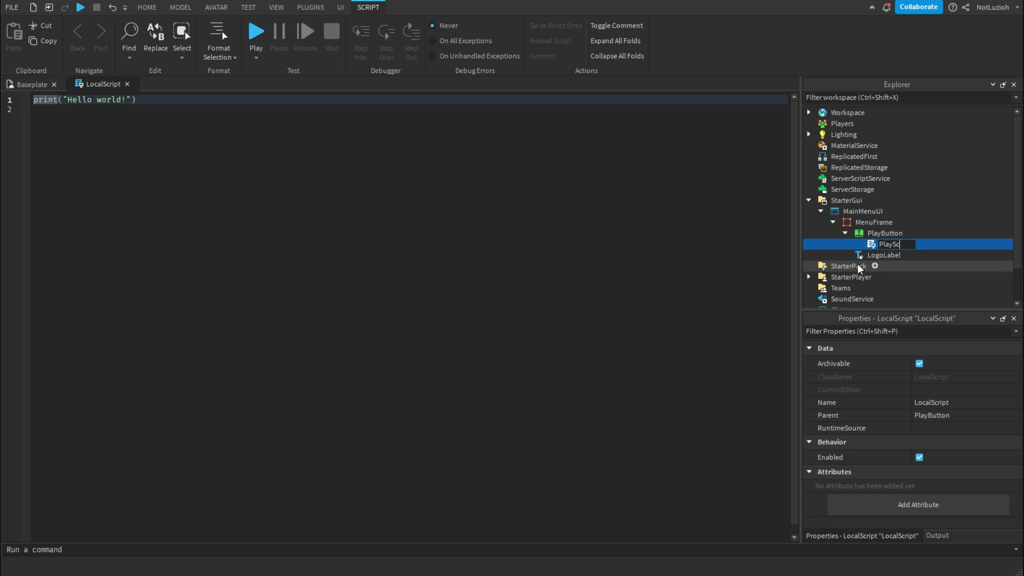
pyautogui.press('Return')
# Replace the placeholder code with 'local Button = script.Parent'
pyautogui.click(71, 153)
pyautogui.hotkey('ctrl', 'a')
pyautogui.press('BackSpace')
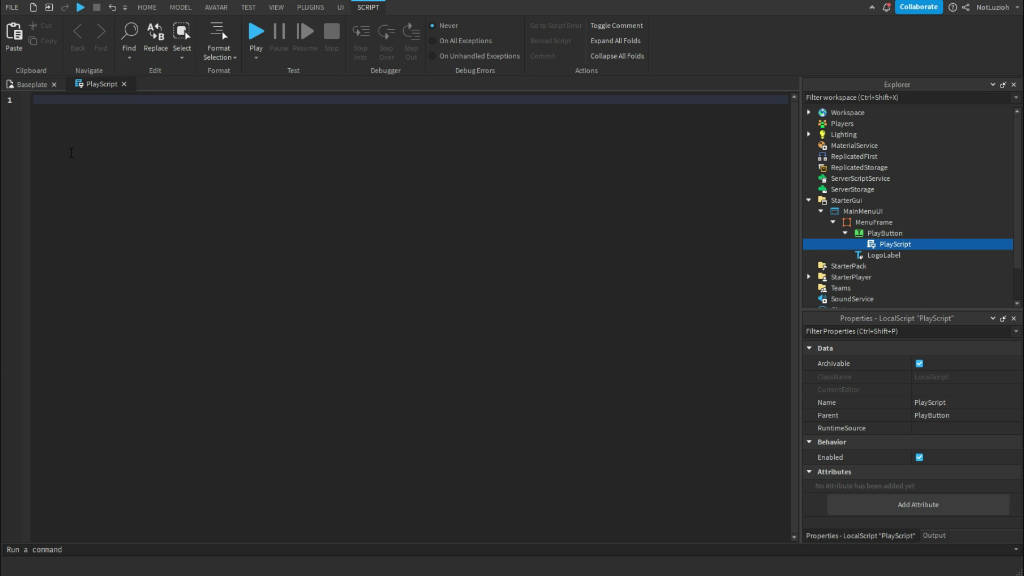
pyautogui.write('local Button = script.Parent')
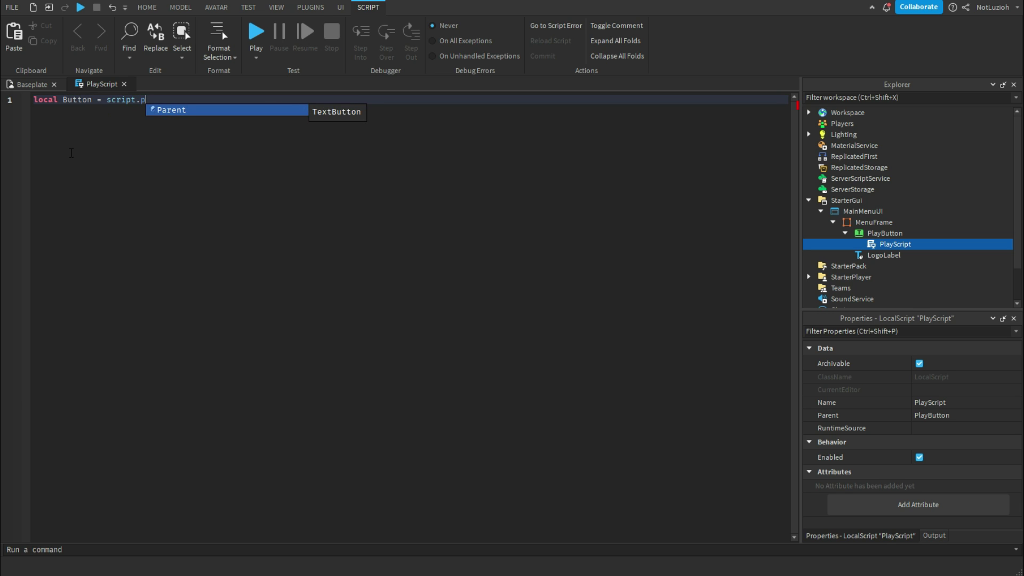
pyautogui.press('Return')
pyautogui.press('Return')
# Connect Button.MouseButton1Click to a function setting script.Parent.Parent.Parent.Enabled = false
pyautogui.write('Button')
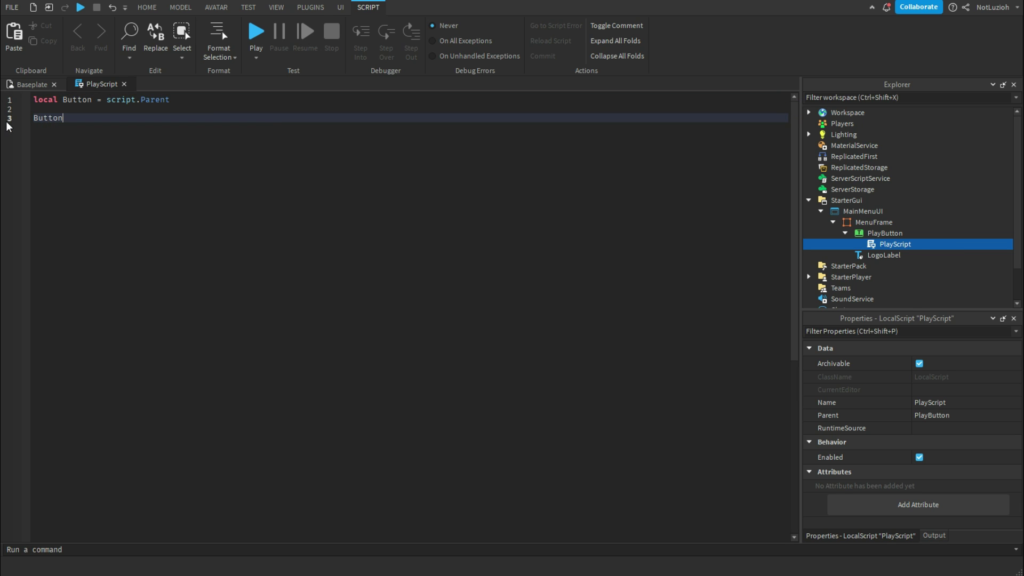
pyautogui.write('.mouse')
pyautogui.press('Tab')
pyautogui.write(':c')
pyautogui.press('Tab')
pyautogui.write('(function')
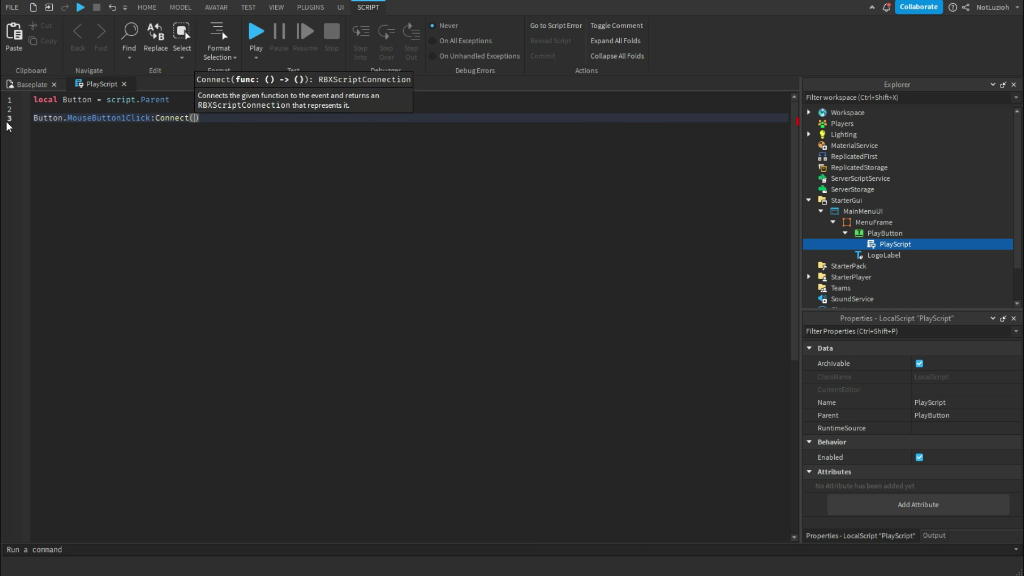
pyautogui.write('(')
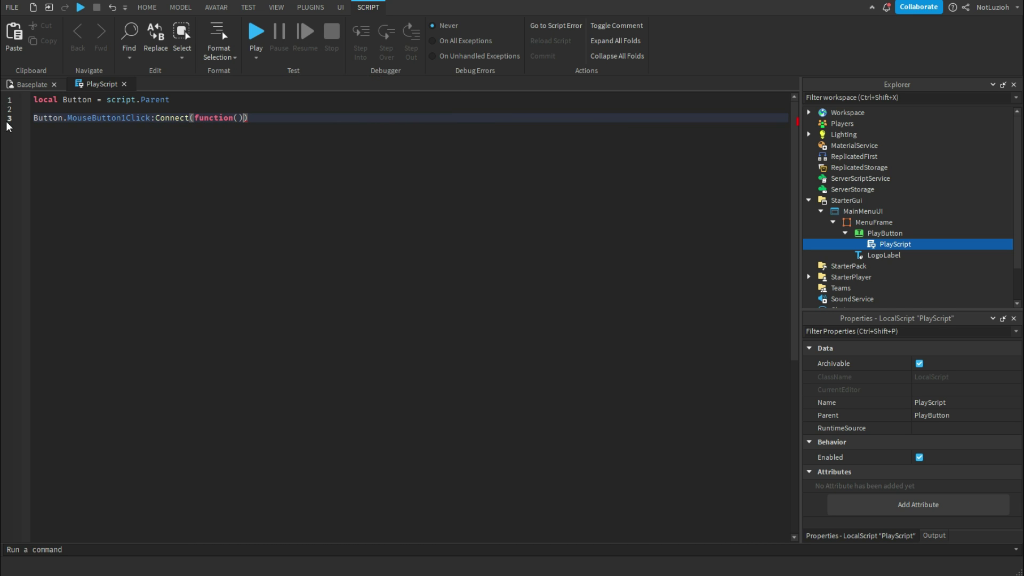
pyautogui.write(')')
pyautogui.press('Return')
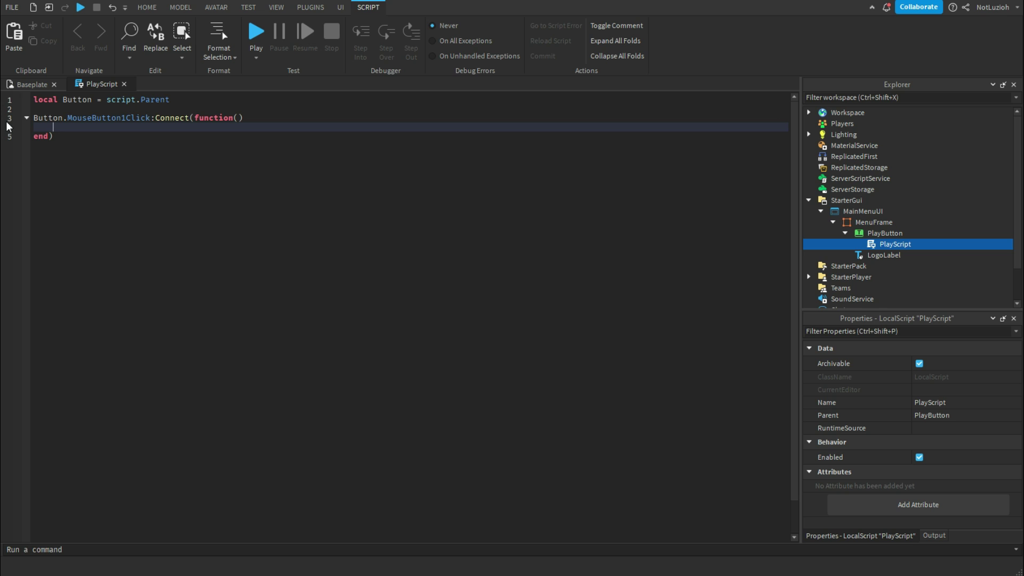
pyautogui.write('script')
pyautogui.write('.Parent.pa')
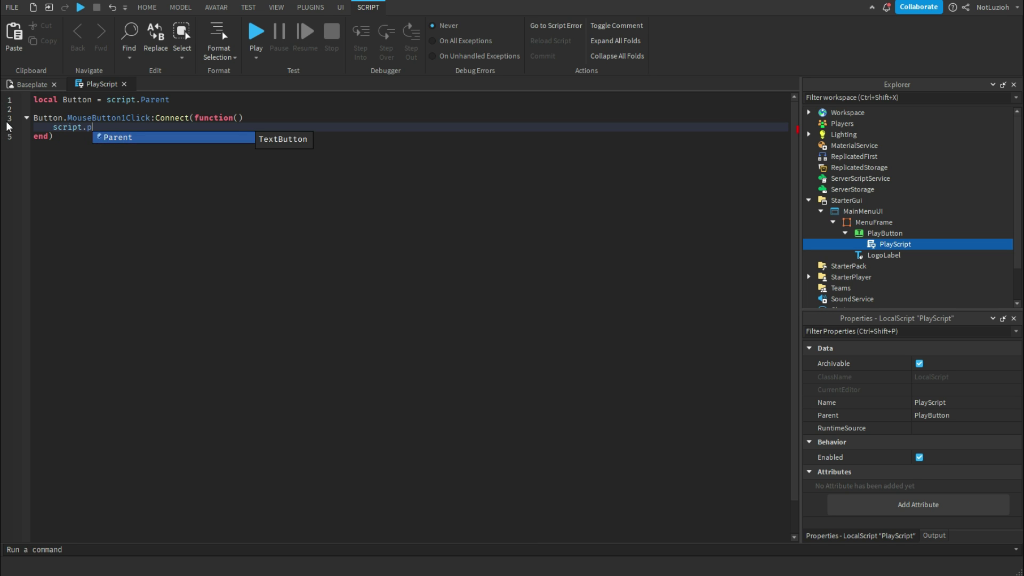
pyautogui.press('Tab')
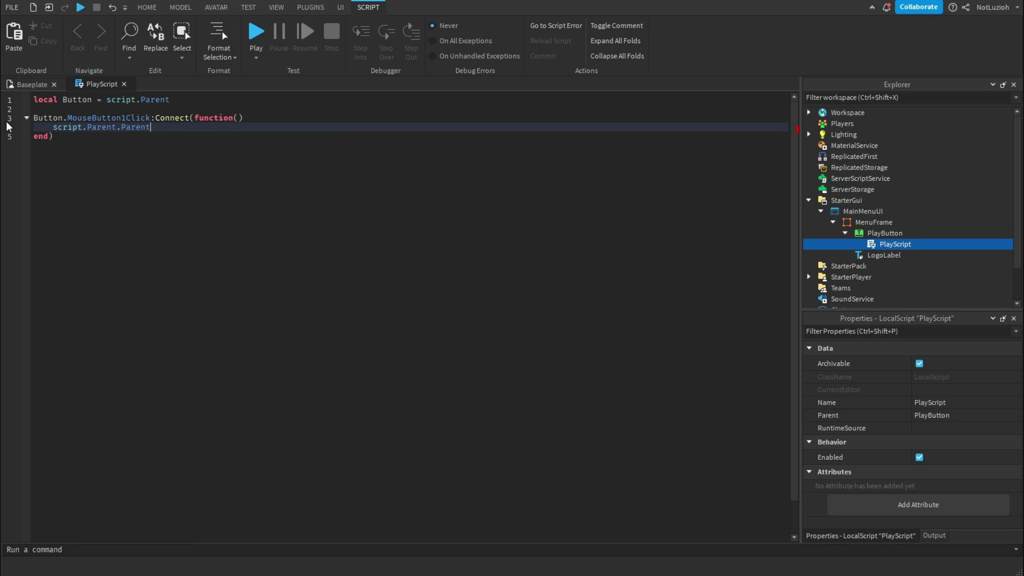
pyautogui.write('.par')
pyautogui.press('Tab')
pyautogui.write('.en')
pyautogui.press('Tab')
pyautogui.write('= f')
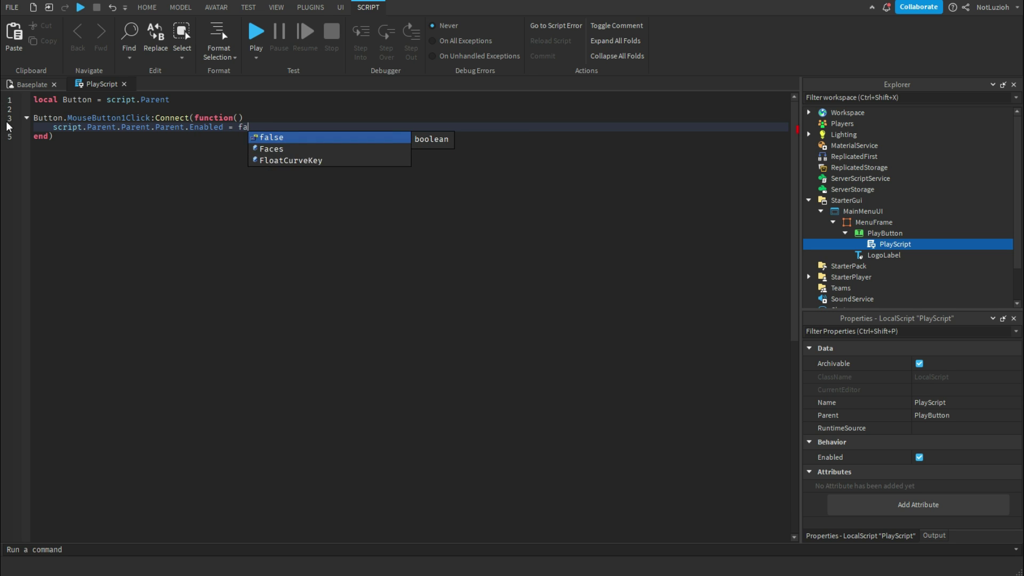
pyautogui.press('Tab')
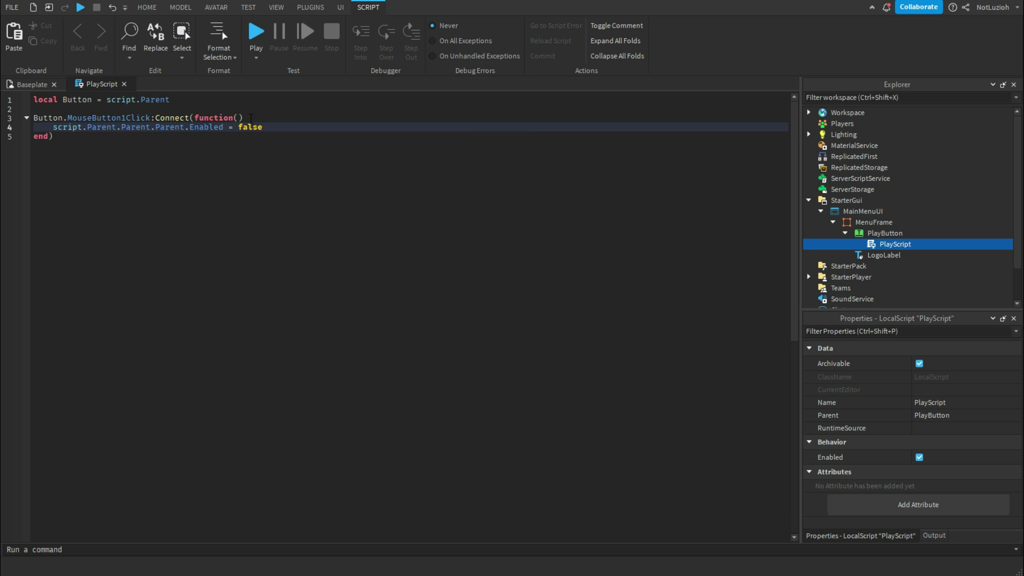
# Run a play test and click the in-game PLAY button to hide the My Game menu, revealing the avatar
pyautogui.click(124, 84)
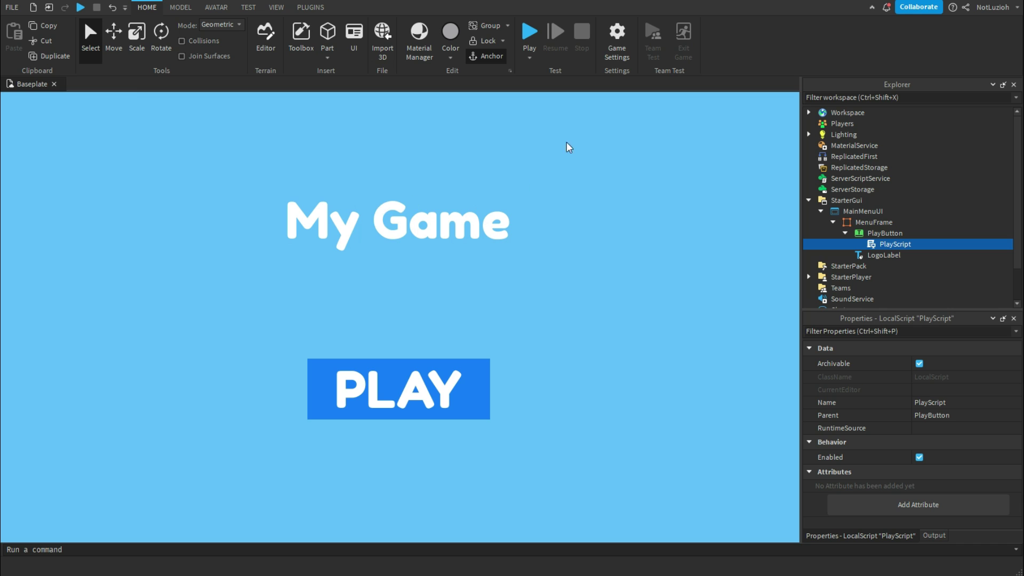
pyautogui.press('F5')
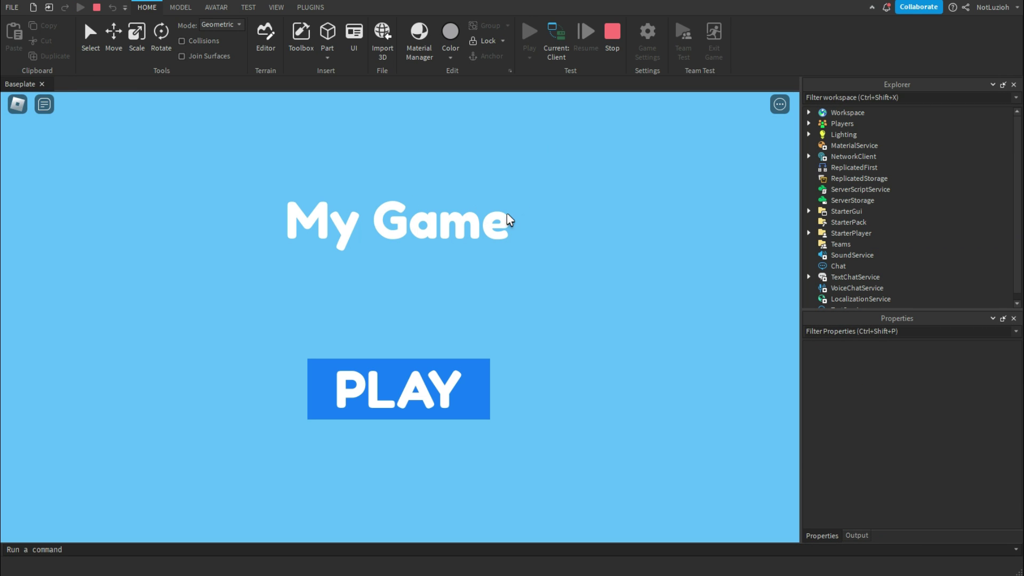
pyautogui.click(402, 385)
pyautogui.moveTo(403, 385); pyautogui.dragTo(403, 385, button='right')
pyautogui.scroll(-8, 403, 385)
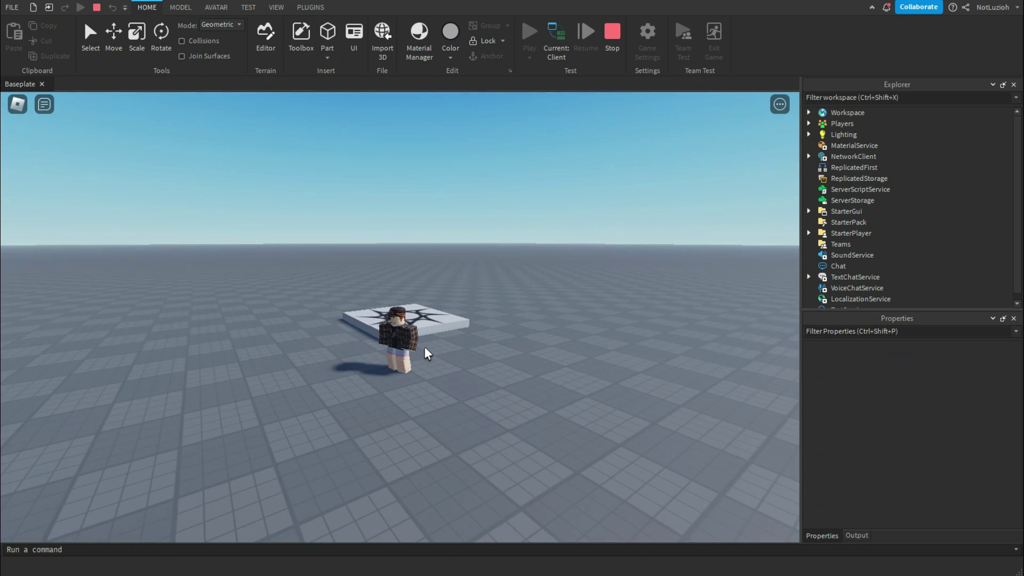